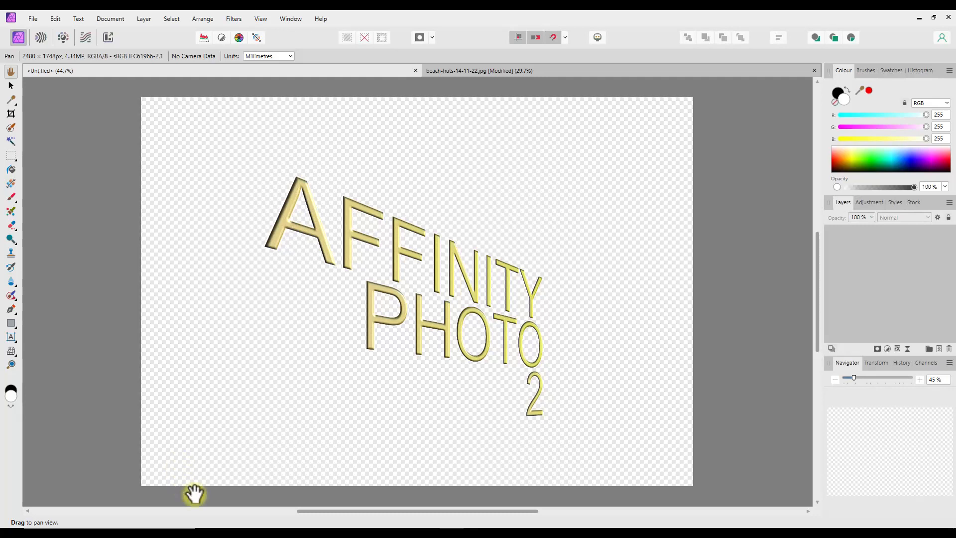
{"action": "left_click", "coordinate": [400, 532]}
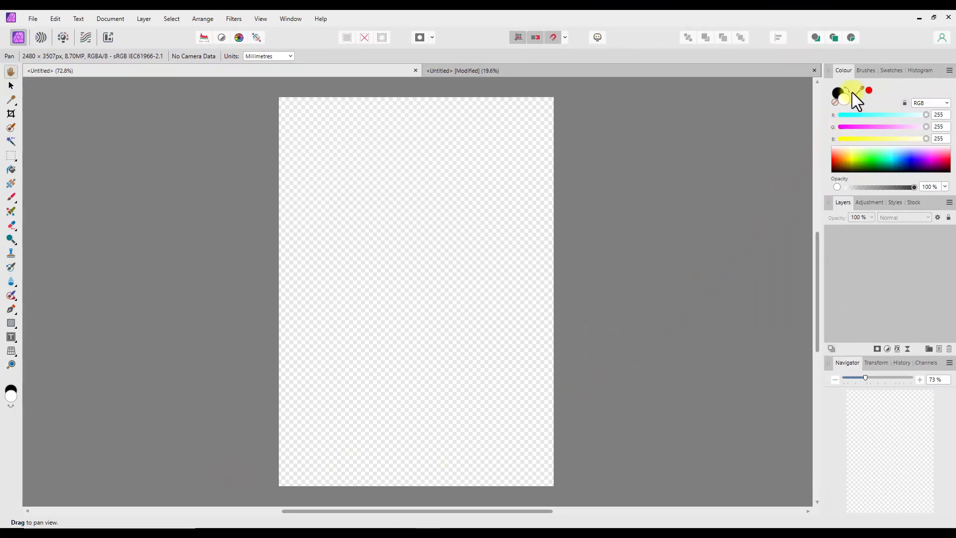
Choose the "Dreamphography 2 2" category from the available brush categories
{"action": "left_click", "coordinate": [866, 70]}
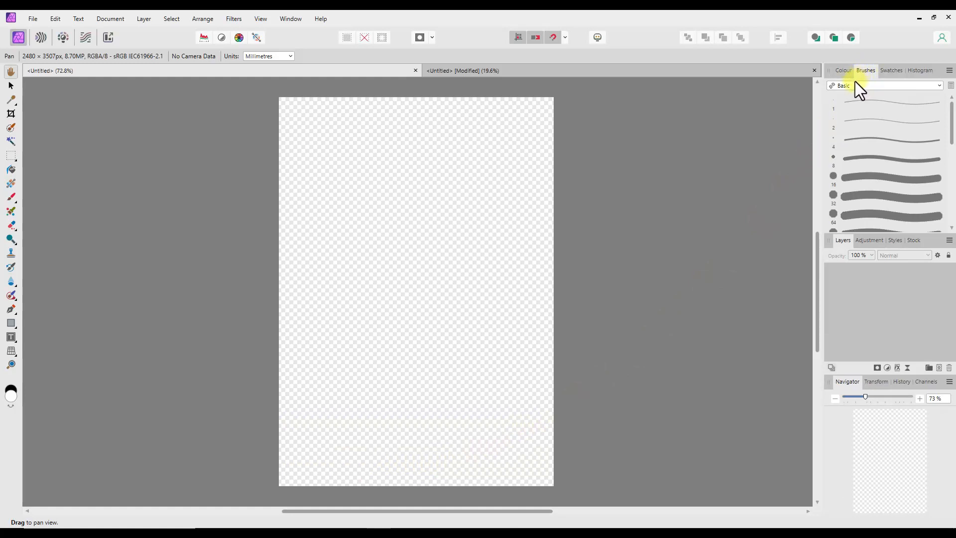
{"action": "left_click", "coordinate": [939, 88]}
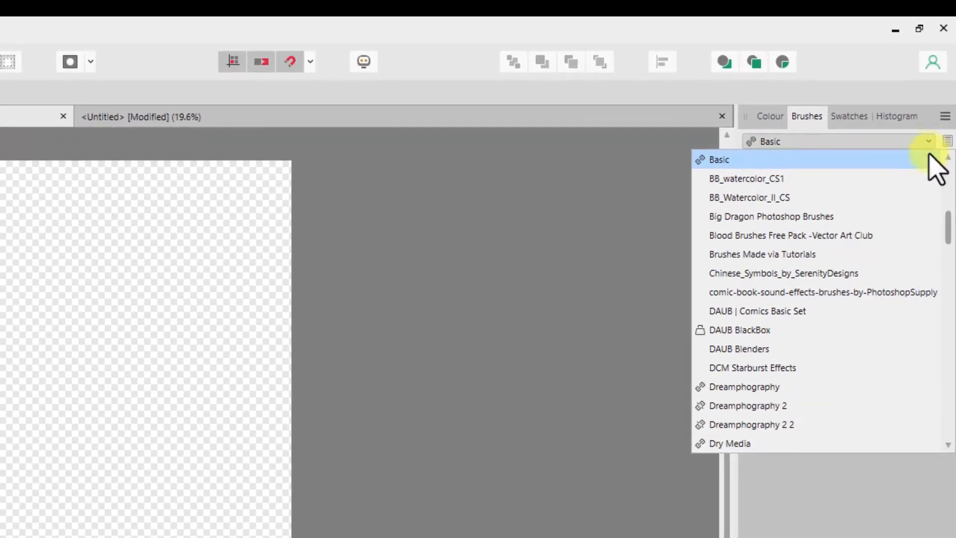
{"action": "left_click_drag", "start_coordinate": [947, 229], "coordinate": [948, 244]}
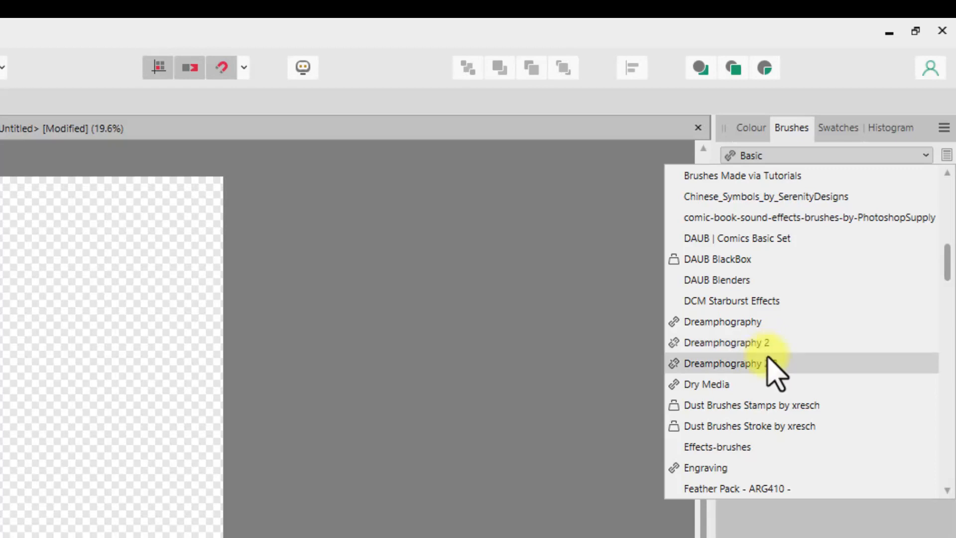
{"action": "scroll", "coordinate": [777, 308], "scroll_direction": "down", "scroll_amount": 2}
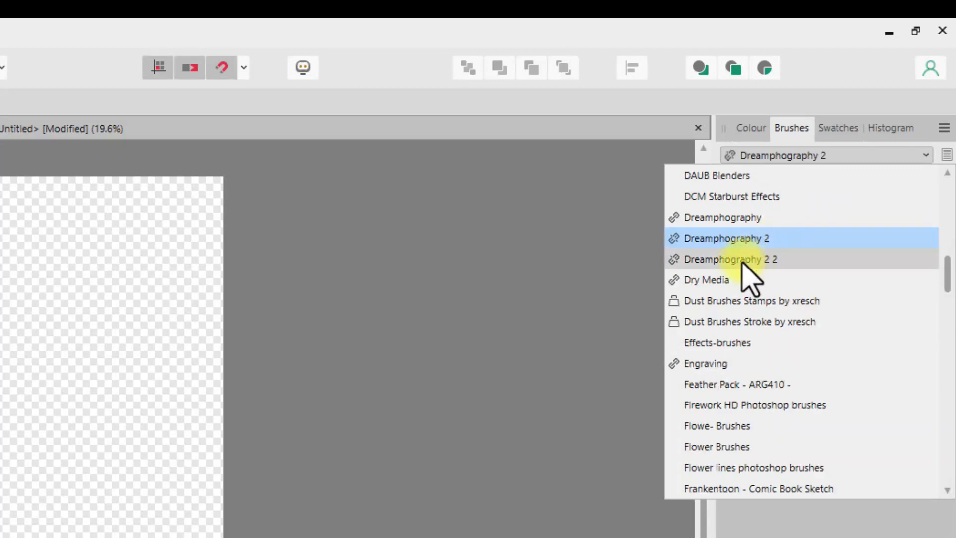
{"action": "left_click", "coordinate": [742, 260]}
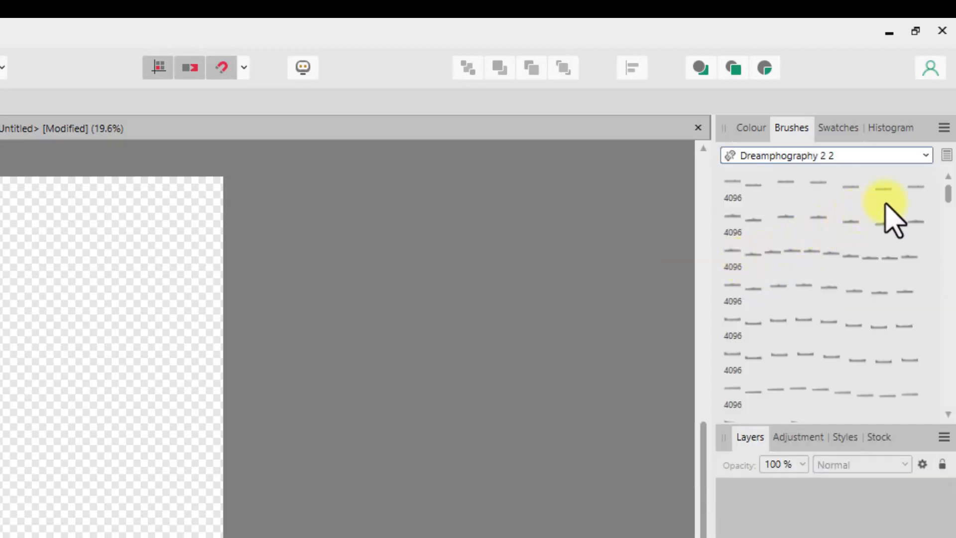
Delete the Dreamphography 2 2 brush category from all apps
{"action": "left_click", "coordinate": [944, 128]}
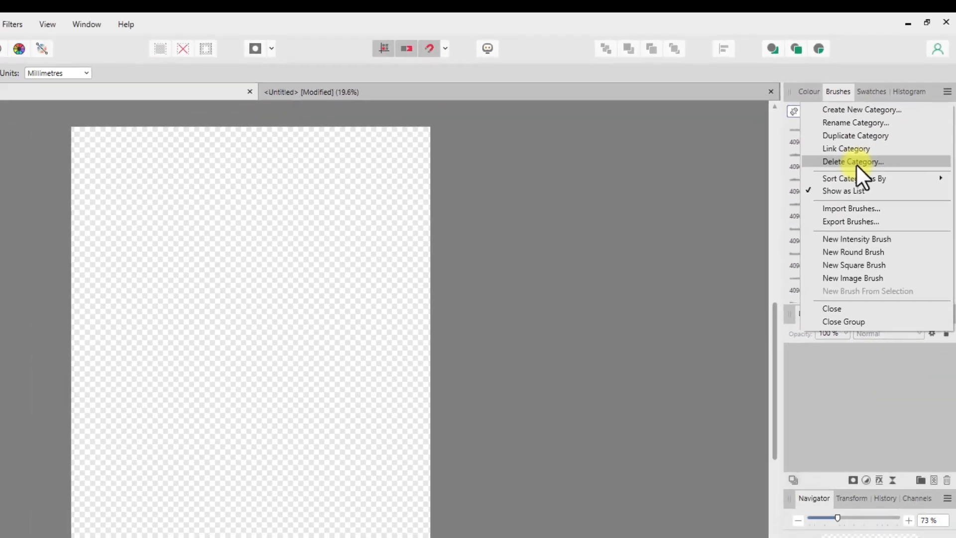
{"action": "left_click", "coordinate": [856, 163]}
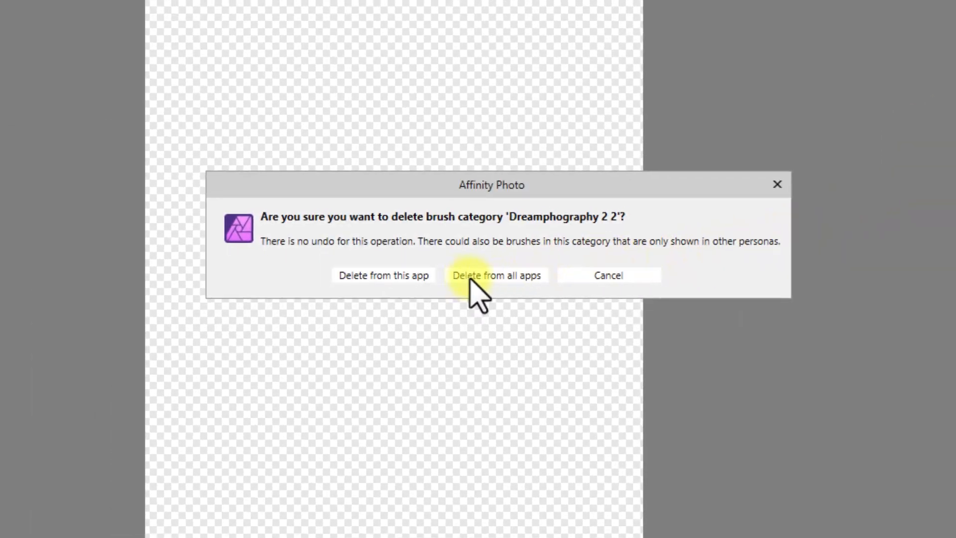
{"action": "left_click", "coordinate": [473, 274]}
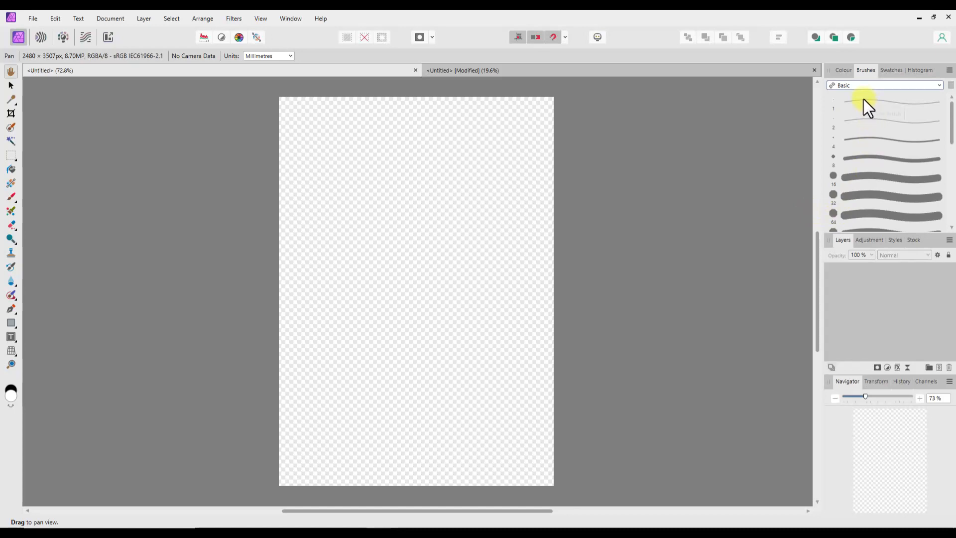
Paint a freehand looping black stroke on the blank page with the hard round 32 px Basic brush
{"action": "left_click", "coordinate": [11, 198]}
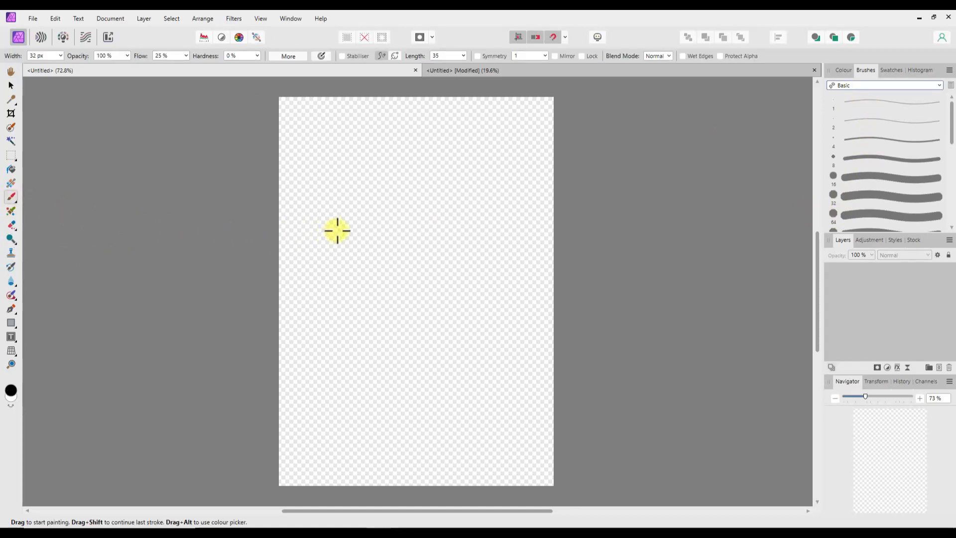
{"action": "left_click", "coordinate": [880, 198]}
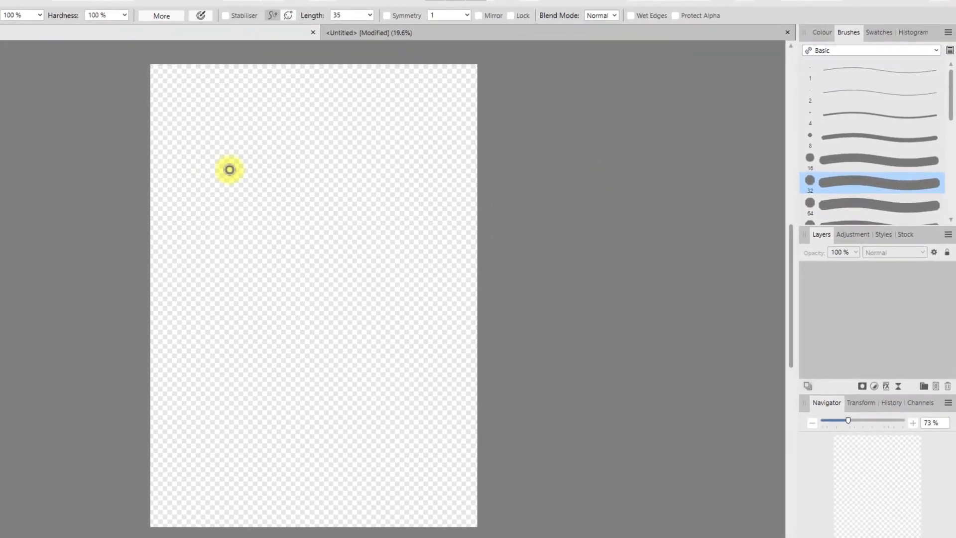
{"action": "left_click_drag", "start_coordinate": [349, 183], "coordinate": [391, 297]}
{"action": "mouse_move", "coordinate": [258, 320]}
{"action": "left_mouse_down"}
{"action": "mouse_move", "coordinate": [329, 185]}
{"action": "mouse_move", "coordinate": [175, 320]}
{"action": "mouse_move", "coordinate": [201, 256]}
{"action": "mouse_move", "coordinate": [295, 309]}
{"action": "left_mouse_up"}
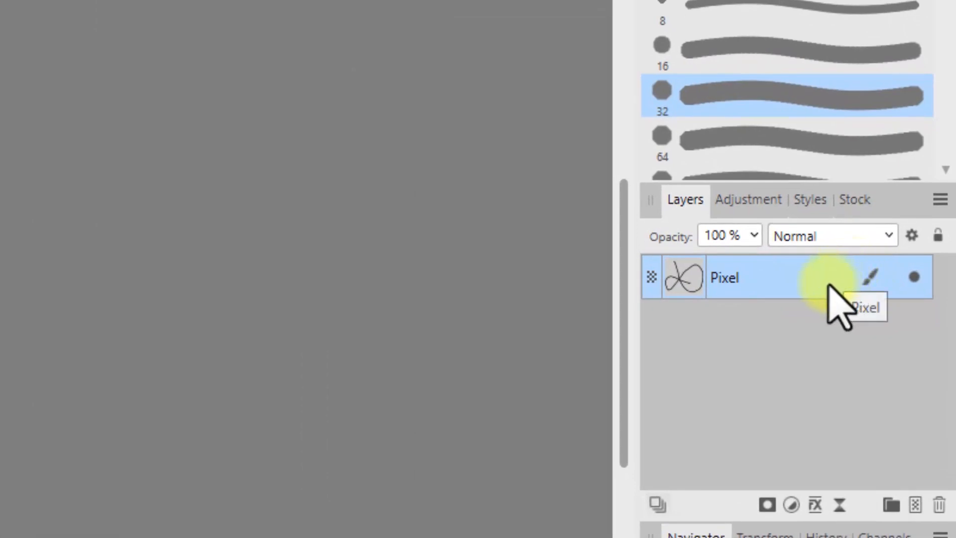
Paint a black zigzag below the looping stroke with the soft round 128 px Basic brush
{"action": "mouse_move", "coordinate": [862, 276]}
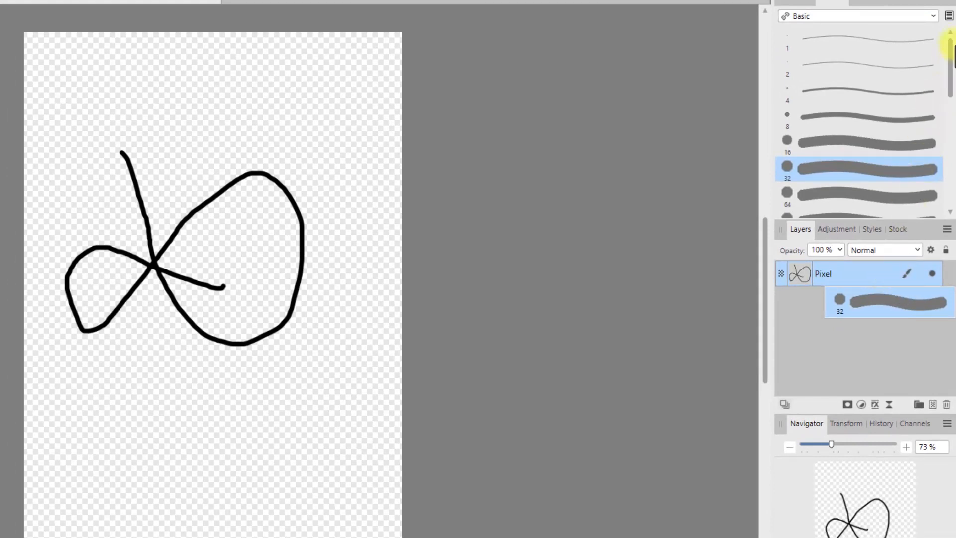
{"action": "mouse_move", "coordinate": [951, 92]}
{"action": "left_mouse_down"}
{"action": "mouse_move", "coordinate": [951, 154]}
{"action": "mouse_move", "coordinate": [932, 165]}
{"action": "left_mouse_up"}
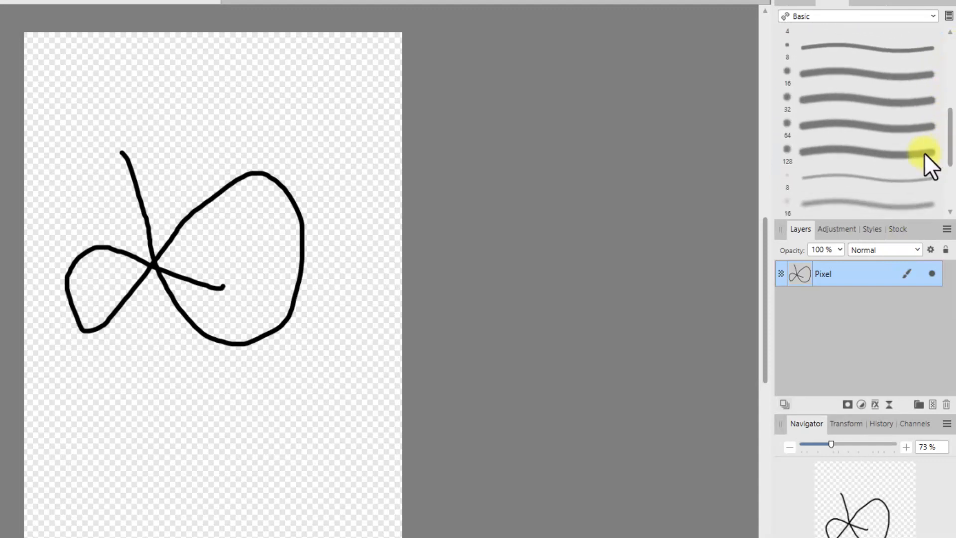
{"action": "left_click", "coordinate": [850, 153]}
{"action": "mouse_move", "coordinate": [76, 396]}
{"action": "left_mouse_down"}
{"action": "mouse_move", "coordinate": [78, 436]}
{"action": "mouse_move", "coordinate": [110, 479]}
{"action": "mouse_move", "coordinate": [149, 404]}
{"action": "mouse_move", "coordinate": [193, 475]}
{"action": "mouse_move", "coordinate": [249, 399]}
{"action": "mouse_move", "coordinate": [302, 476]}
{"action": "mouse_move", "coordinate": [349, 384]}
{"action": "left_mouse_up"}
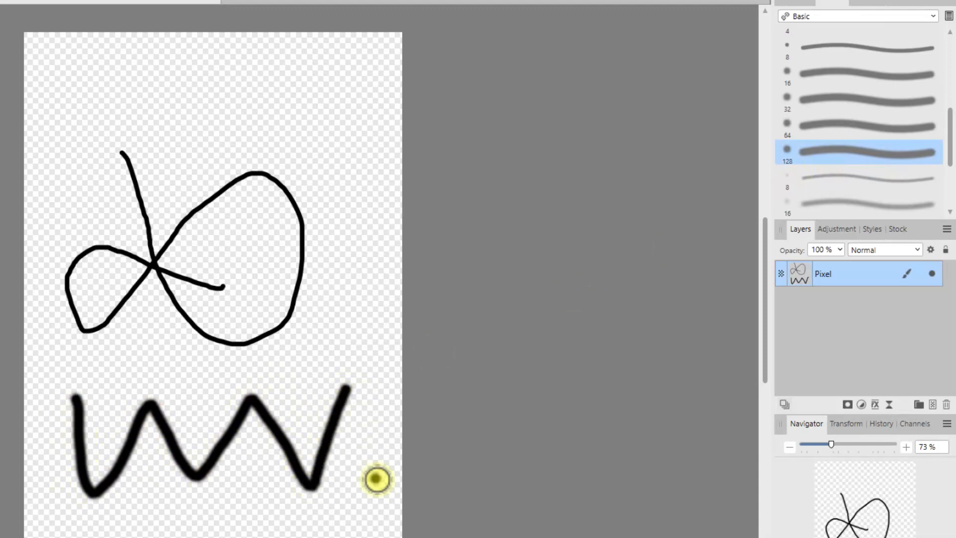
Reuse the 32 px brush from the Pixel layer's brush history to paint a back-and-forth stroke along the page's upper edge
{"action": "left_click", "coordinate": [909, 273]}
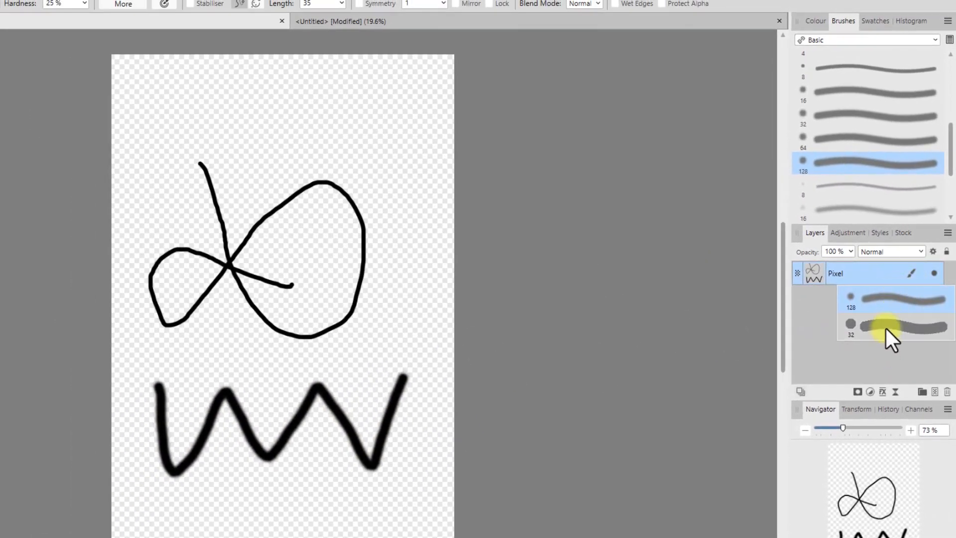
{"action": "left_click", "coordinate": [886, 327]}
{"action": "mouse_move", "coordinate": [164, 112]}
{"action": "left_mouse_down"}
{"action": "mouse_move", "coordinate": [304, 95]}
{"action": "mouse_move", "coordinate": [227, 128]}
{"action": "mouse_move", "coordinate": [310, 139]}
{"action": "left_mouse_up"}
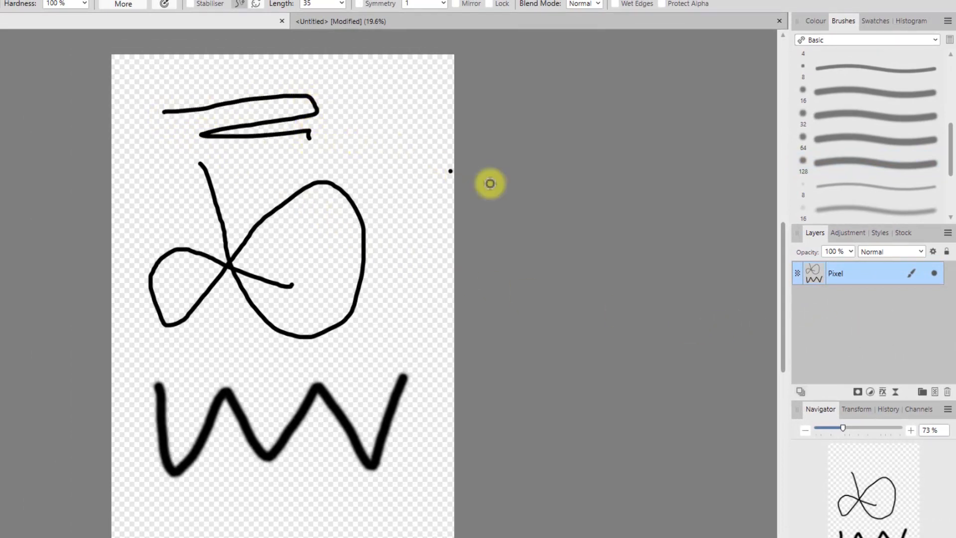
Reuse the 128 px brush from the Pixel layer's brush history to paint a curved stroke down the page's right side
{"action": "left_click", "coordinate": [908, 274]}
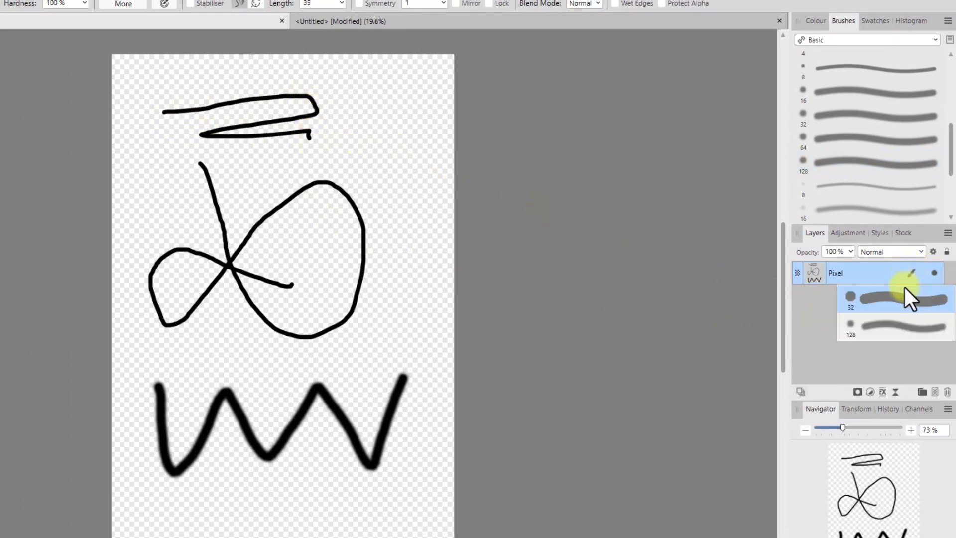
{"action": "left_click", "coordinate": [888, 324]}
{"action": "mouse_move", "coordinate": [360, 108]}
{"action": "left_mouse_down"}
{"action": "mouse_move", "coordinate": [419, 204]}
{"action": "mouse_move", "coordinate": [431, 322]}
{"action": "mouse_move", "coordinate": [417, 342]}
{"action": "left_mouse_up"}
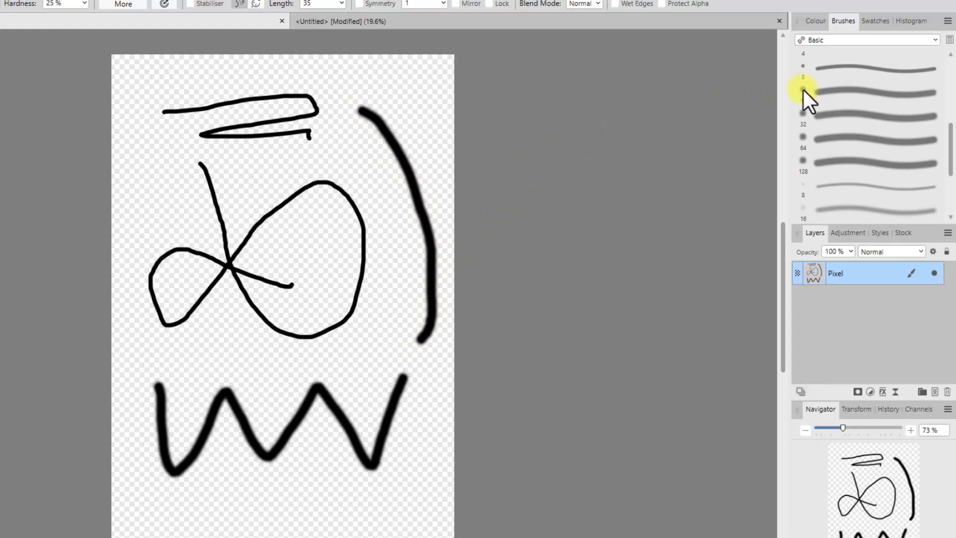
Set the brush colour to the stored picked red and paint three crossing strokes over the drawing
{"action": "left_click", "coordinate": [814, 21]}
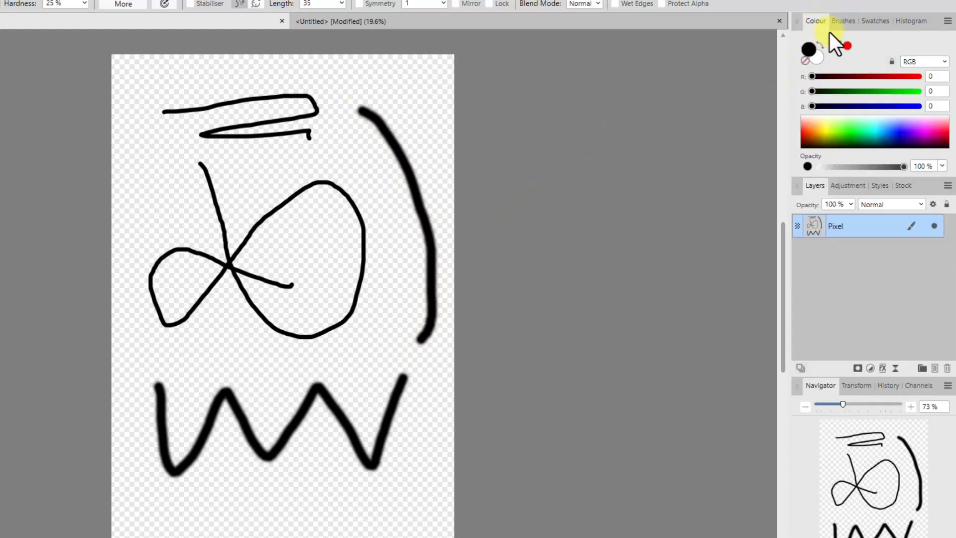
{"action": "left_click", "coordinate": [846, 46]}
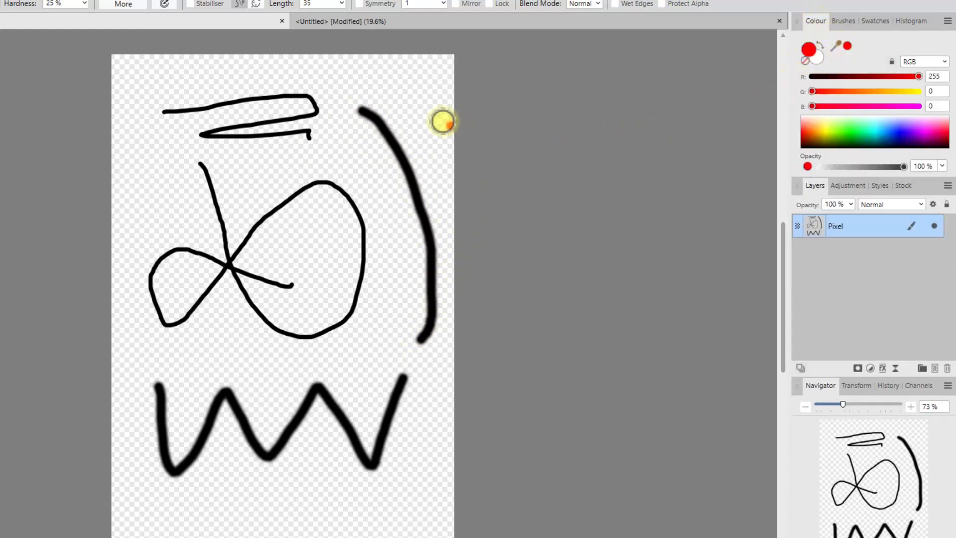
{"action": "mouse_move", "coordinate": [421, 91]}
{"action": "left_mouse_down"}
{"action": "mouse_move", "coordinate": [382, 130]}
{"action": "mouse_move", "coordinate": [147, 233]}
{"action": "left_mouse_up"}
{"action": "mouse_move", "coordinate": [142, 91]}
{"action": "left_mouse_down"}
{"action": "mouse_move", "coordinate": [227, 203]}
{"action": "mouse_move", "coordinate": [350, 316]}
{"action": "mouse_move", "coordinate": [400, 381]}
{"action": "left_mouse_up"}
{"action": "left_click_drag", "start_coordinate": [277, 87], "coordinate": [243, 397]}
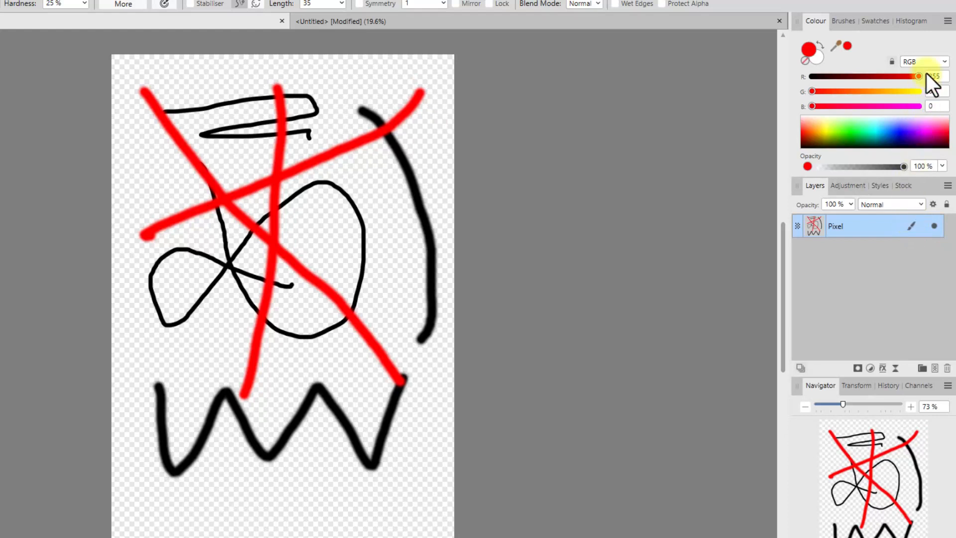
Change the colour display from sliders to the wheel and activate the Move tool
{"action": "left_click", "coordinate": [947, 22]}
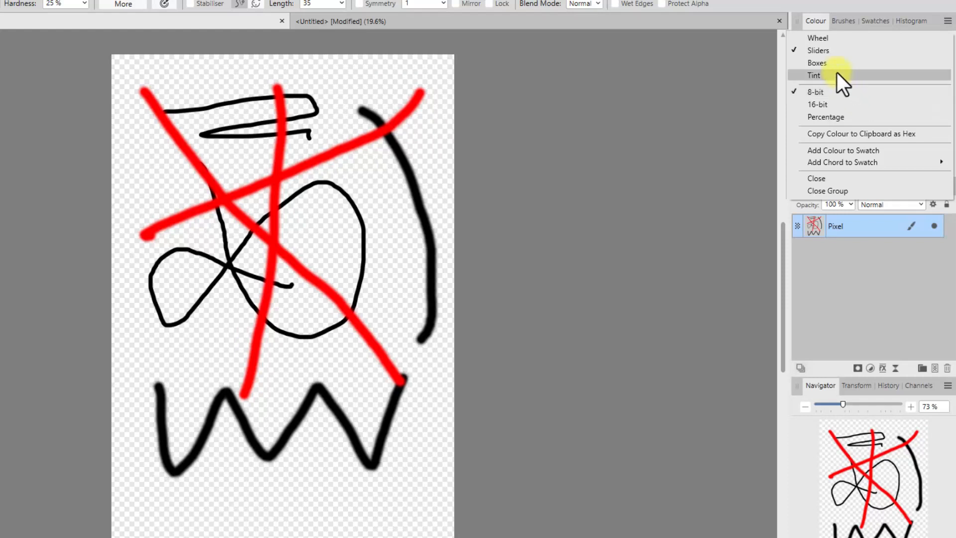
{"action": "left_click", "coordinate": [823, 39]}
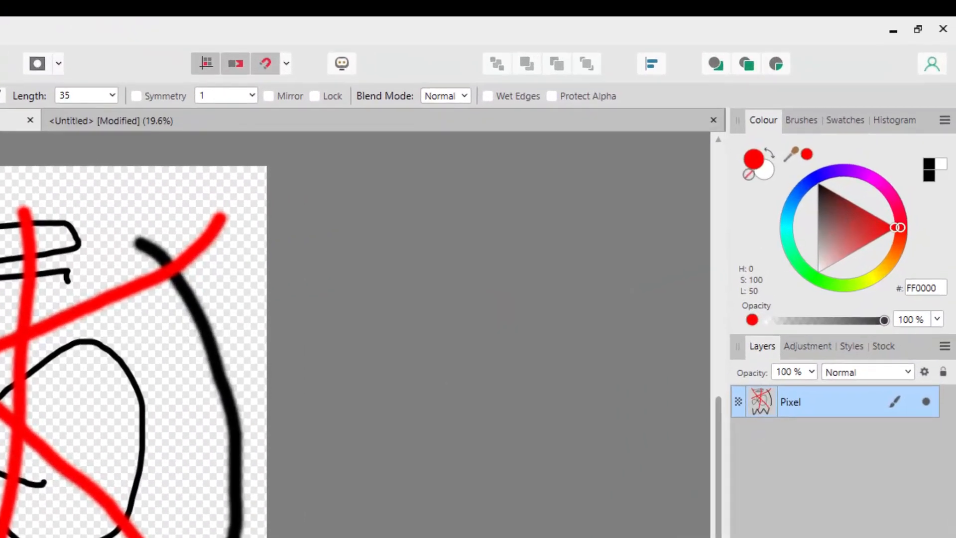
{"action": "key", "text": "v"}
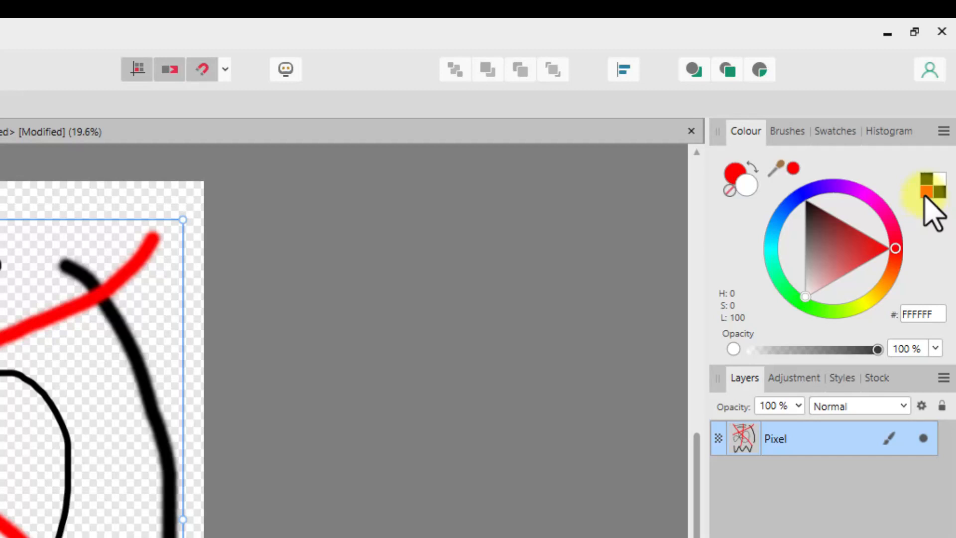
Paint two red strokes over the lower half of the drawing with the soft round 128 px brush
{"action": "left_click", "coordinate": [791, 138]}
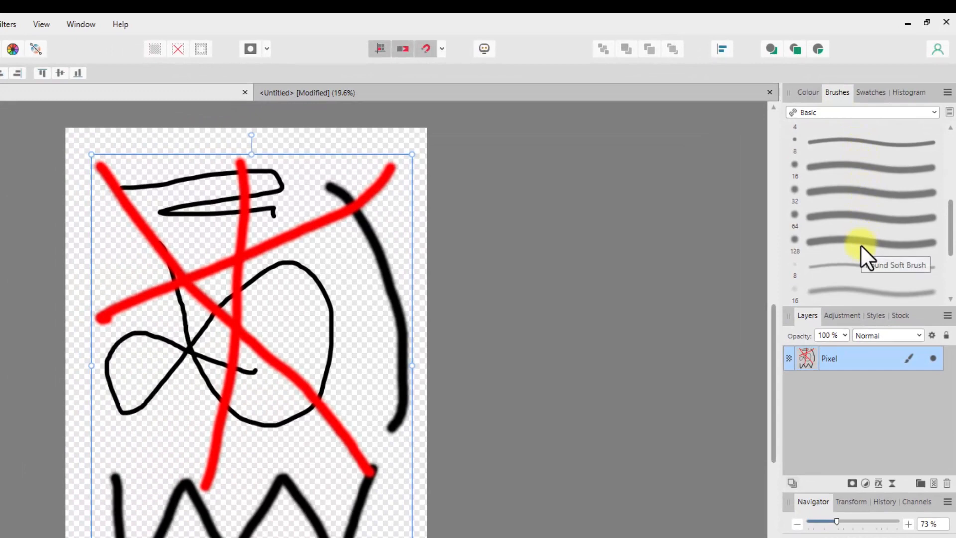
{"action": "left_click", "coordinate": [859, 243]}
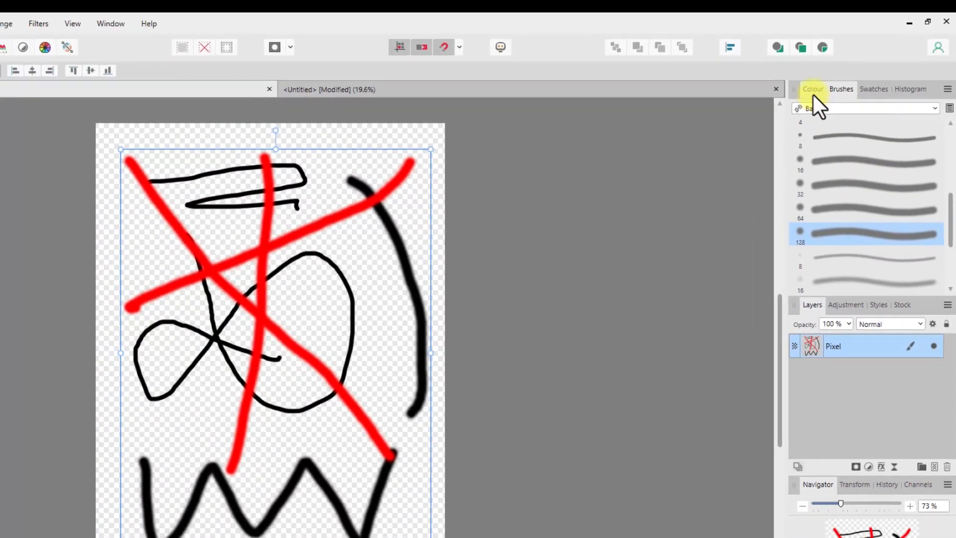
{"action": "left_click", "coordinate": [808, 92]}
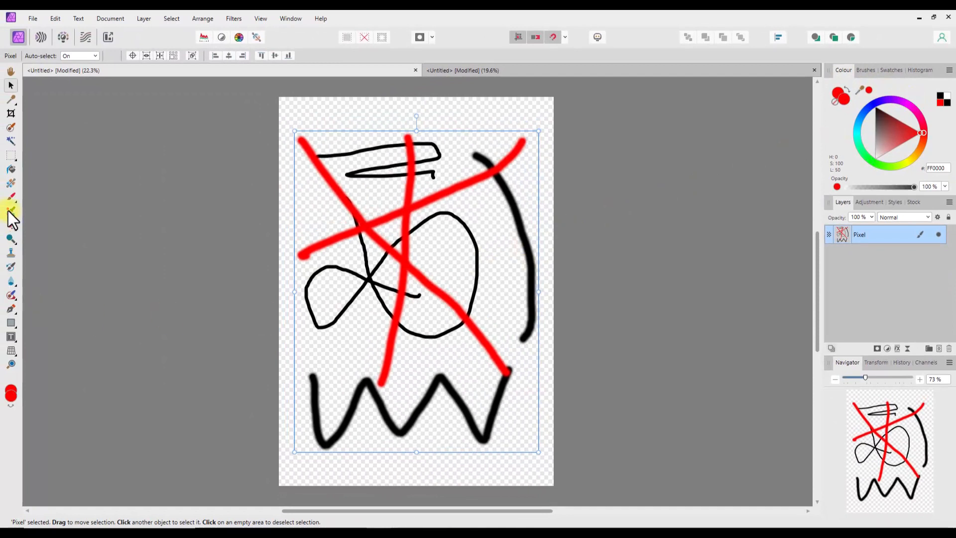
{"action": "left_click", "coordinate": [11, 197]}
{"action": "mouse_move", "coordinate": [349, 267]}
{"action": "left_mouse_down"}
{"action": "mouse_move", "coordinate": [454, 381]}
{"action": "mouse_move", "coordinate": [458, 418]}
{"action": "mouse_move", "coordinate": [420, 438]}
{"action": "mouse_move", "coordinate": [329, 445]}
{"action": "left_mouse_up"}
{"action": "left_click_drag", "start_coordinate": [377, 467], "coordinate": [424, 300]}
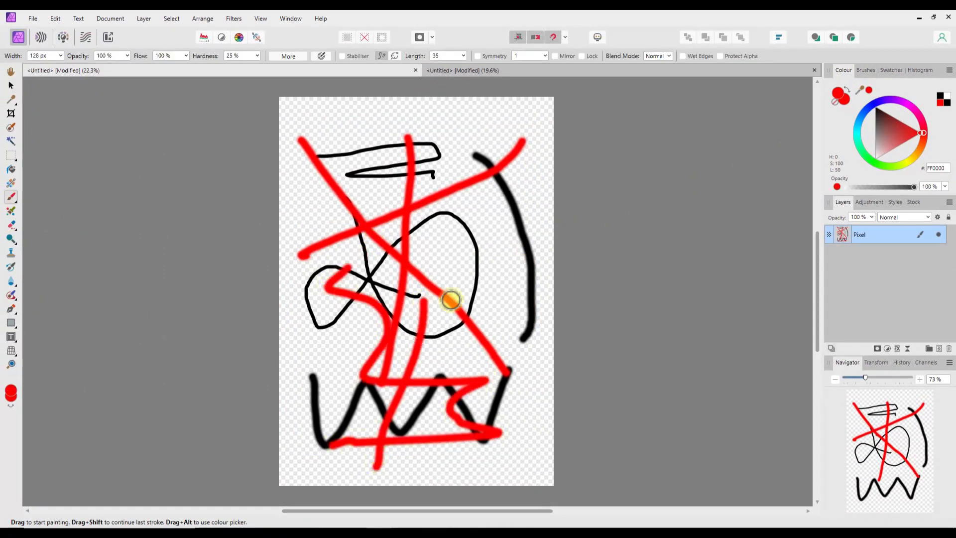
Paint a recent-colour black loop over the lower half, and a red stroke near the upper edge with the layer's previous 32 px brush
{"action": "left_click", "coordinate": [942, 98]}
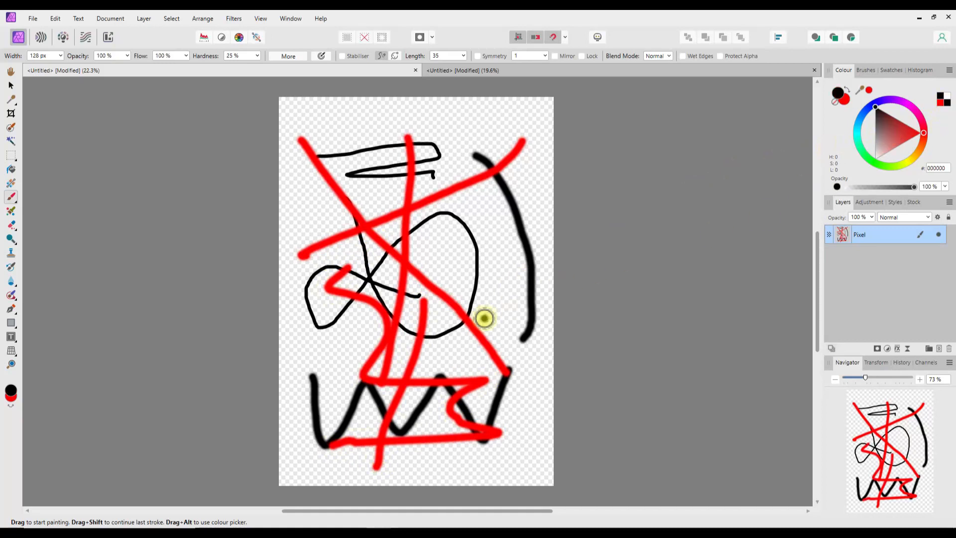
{"action": "mouse_move", "coordinate": [485, 282]}
{"action": "left_mouse_down"}
{"action": "mouse_move", "coordinate": [438, 336]}
{"action": "mouse_move", "coordinate": [328, 378]}
{"action": "mouse_move", "coordinate": [385, 325]}
{"action": "mouse_move", "coordinate": [448, 387]}
{"action": "mouse_move", "coordinate": [514, 303]}
{"action": "mouse_move", "coordinate": [418, 321]}
{"action": "mouse_move", "coordinate": [410, 409]}
{"action": "left_mouse_up"}
{"action": "left_click", "coordinate": [920, 234]}
{"action": "left_click", "coordinate": [908, 279]}
{"action": "left_click", "coordinate": [942, 101]}
{"action": "mouse_move", "coordinate": [437, 127]}
{"action": "left_mouse_down"}
{"action": "mouse_move", "coordinate": [336, 128]}
{"action": "mouse_move", "coordinate": [427, 125]}
{"action": "mouse_move", "coordinate": [454, 155]}
{"action": "mouse_move", "coordinate": [497, 256]}
{"action": "left_mouse_up"}
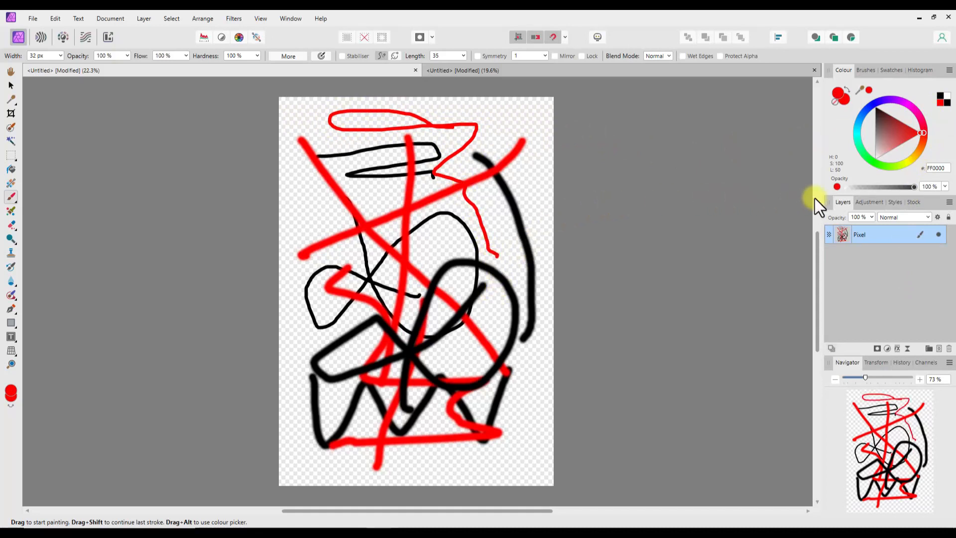
Show the swatches in Affinity Photo 1 and look through its list of available palettes
{"action": "left_click", "coordinate": [892, 74]}
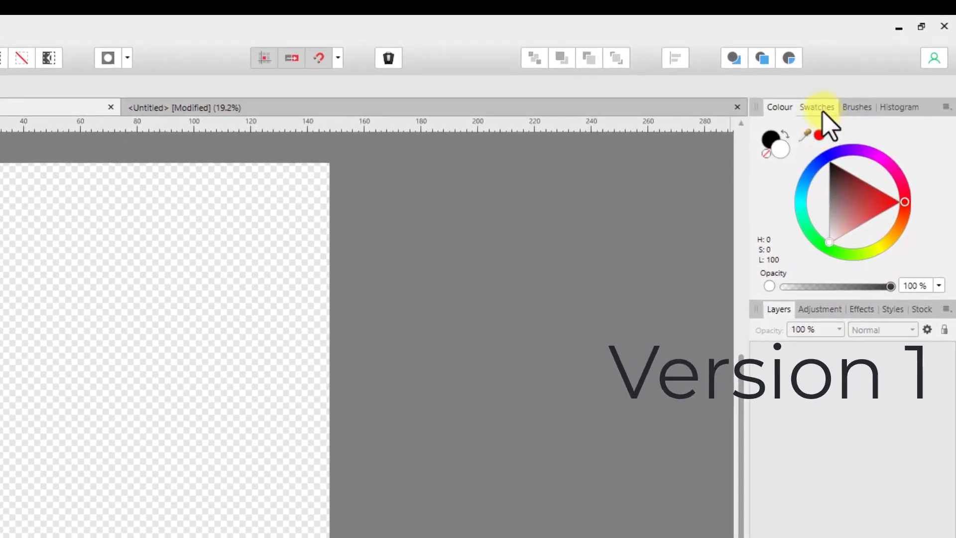
{"action": "left_click", "coordinate": [867, 69]}
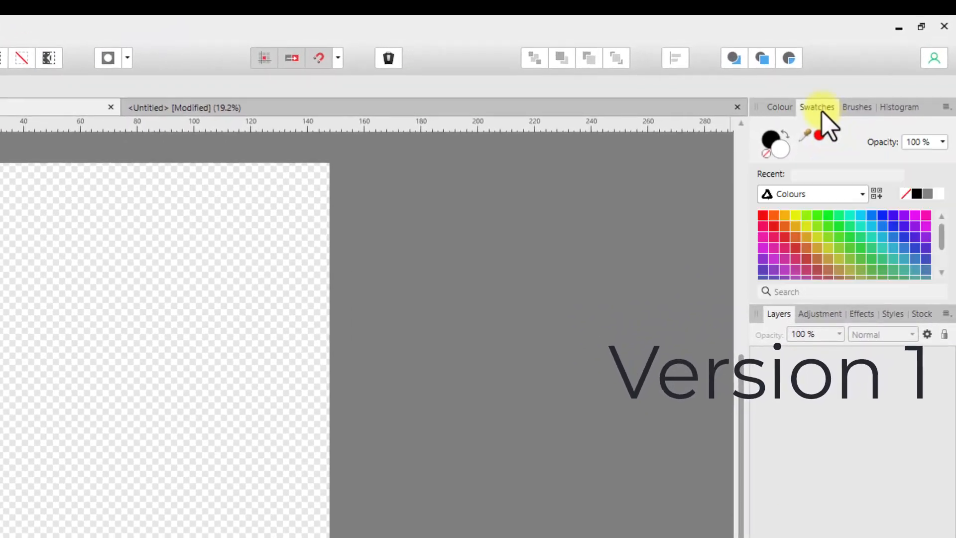
{"action": "left_click", "coordinate": [862, 196]}
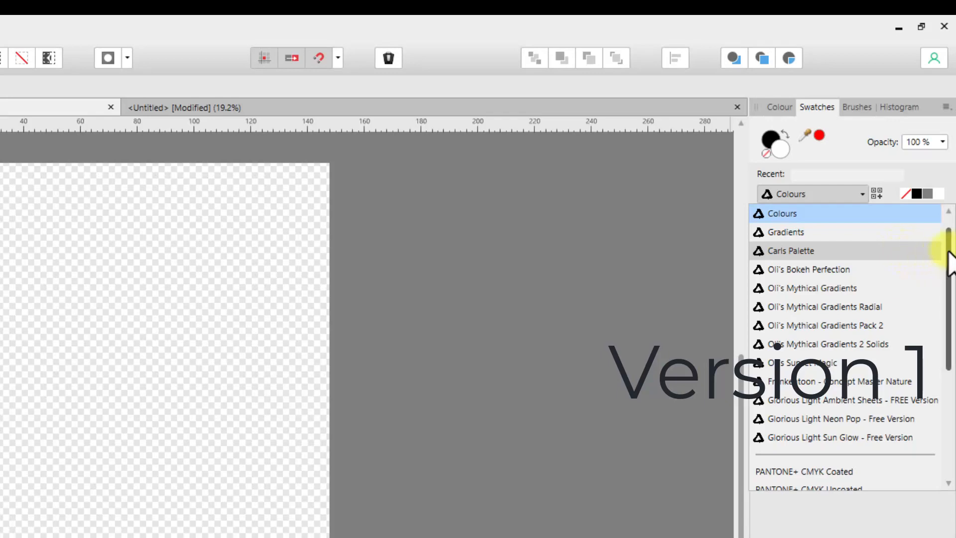
{"action": "left_click_drag", "start_coordinate": [948, 240], "coordinate": [936, 219]}
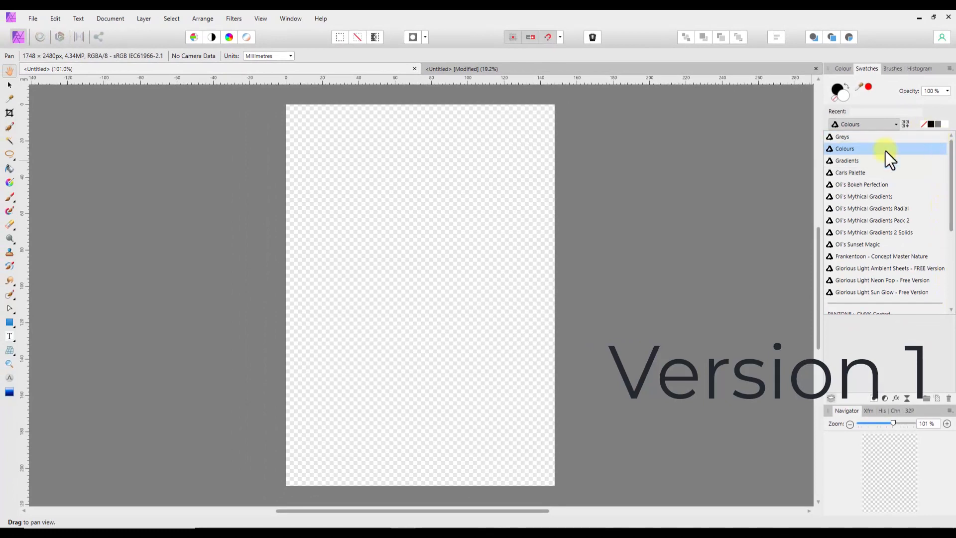
Switch to Affinity Photo 2 and look through its list of swatch palettes, from Caris Palette to the PANTONE+ entries
{"action": "mouse_move", "coordinate": [380, 526]}
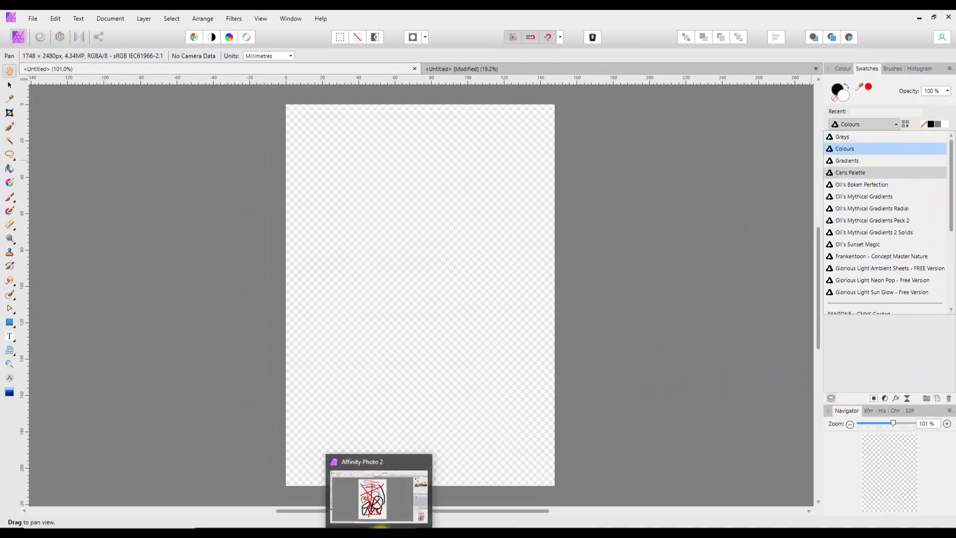
{"action": "left_click", "coordinate": [391, 496]}
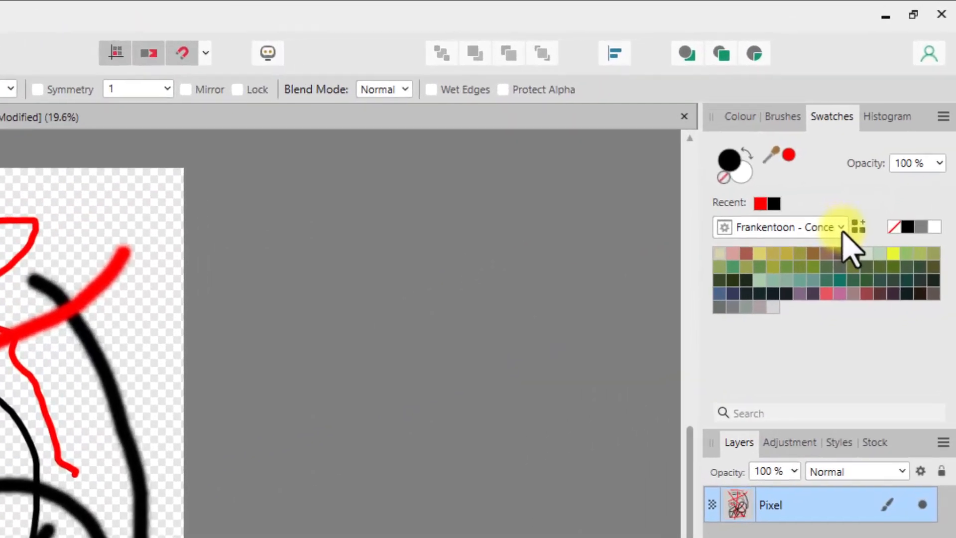
{"action": "left_click", "coordinate": [882, 151]}
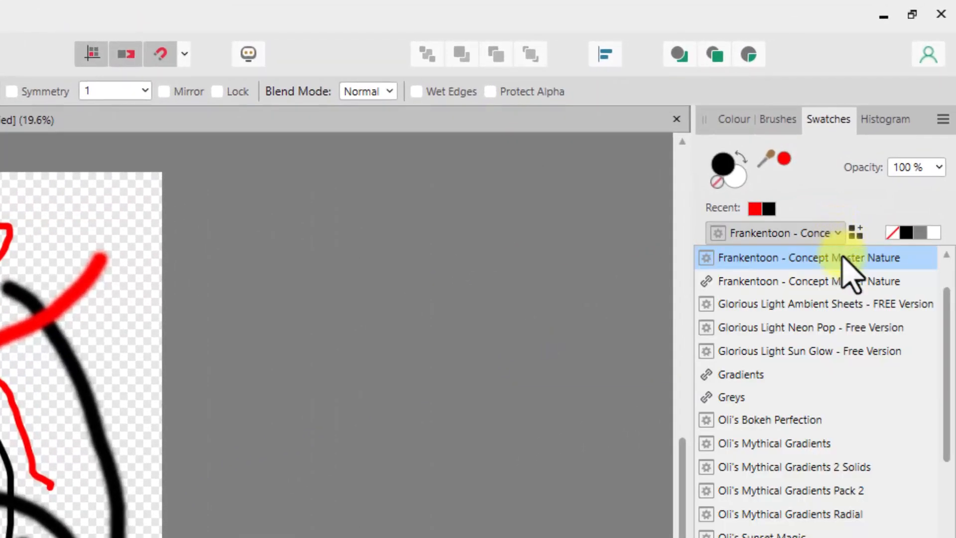
{"action": "left_click_drag", "start_coordinate": [947, 319], "coordinate": [949, 306]}
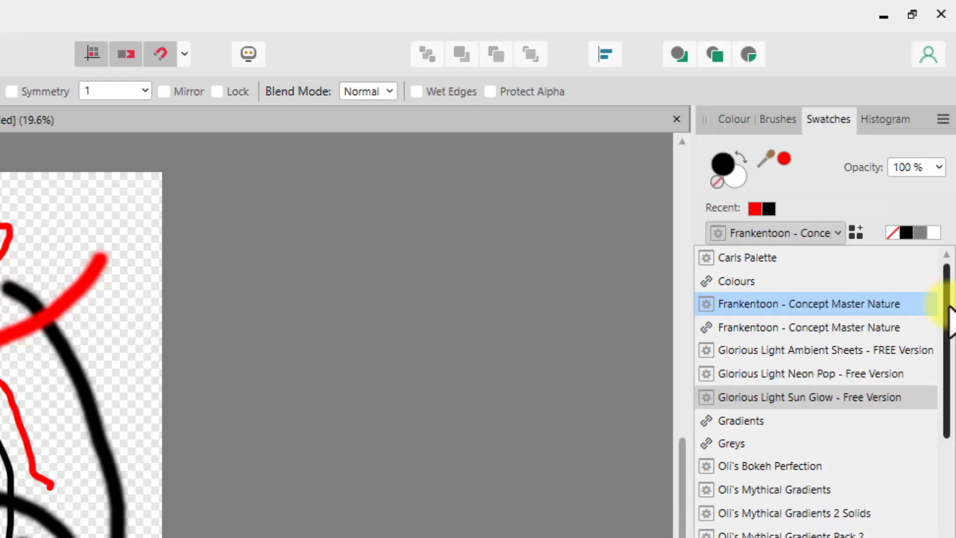
{"action": "left_click_drag", "start_coordinate": [949, 307], "coordinate": [947, 352]}
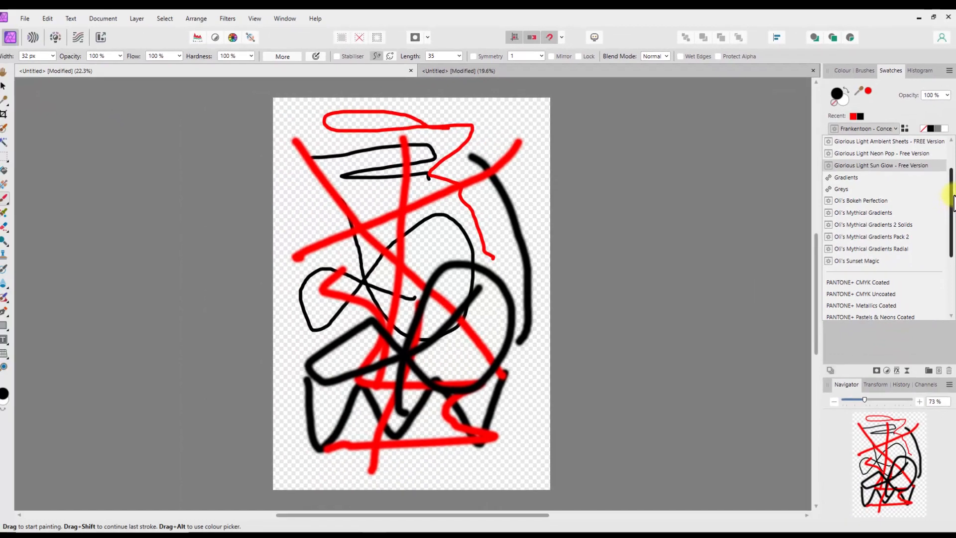
{"action": "scroll", "coordinate": [947, 363], "scroll_direction": "up", "scroll_amount": 1}
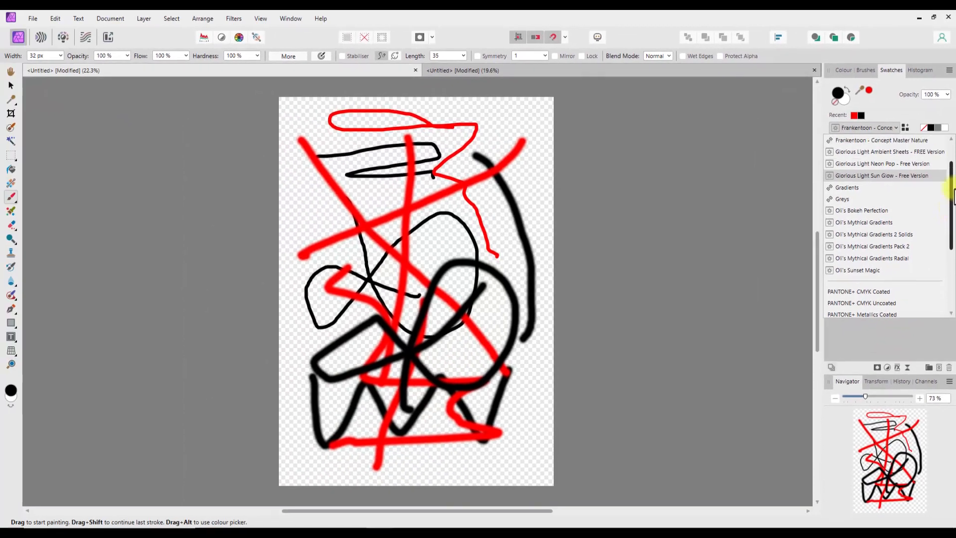
{"action": "scroll", "coordinate": [901, 185], "scroll_direction": "up", "scroll_amount": 3}
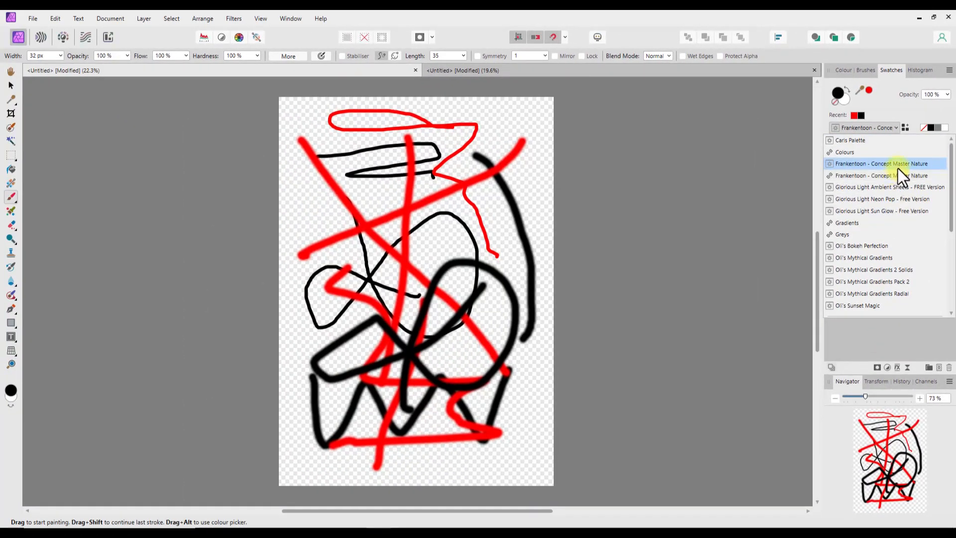
Select the unlinked application palette "Frankentoon - Concept Master Nature" and delete it
{"action": "left_click", "coordinate": [923, 166]}
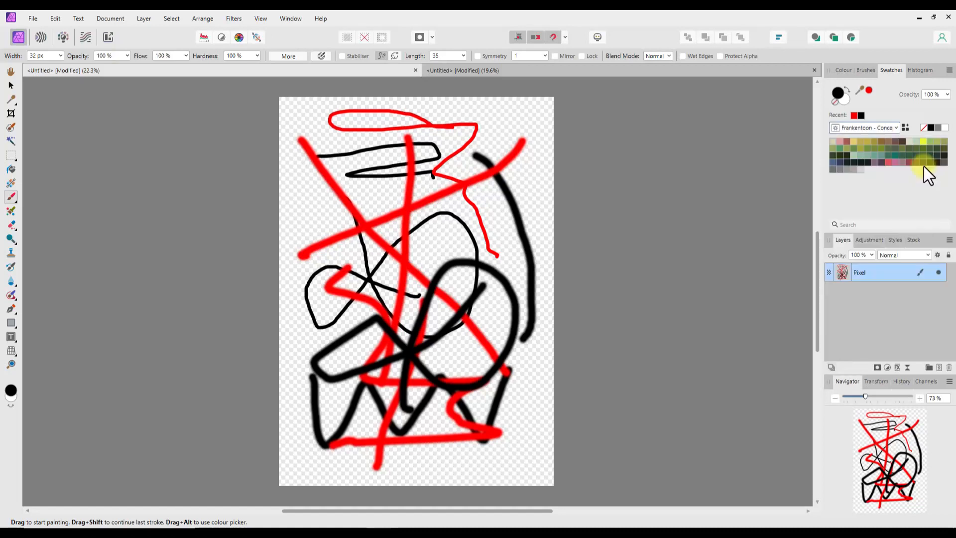
{"action": "left_click", "coordinate": [949, 71]}
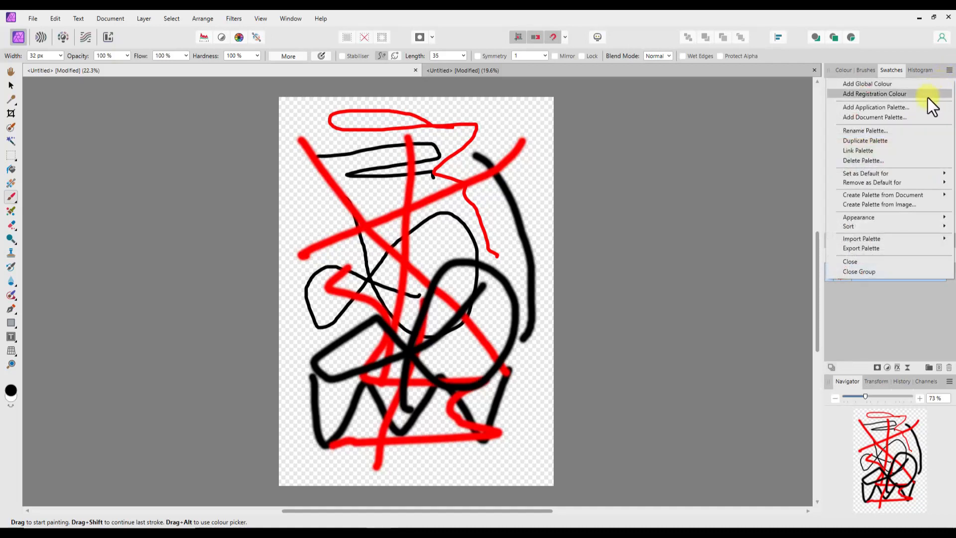
{"action": "left_click", "coordinate": [869, 161]}
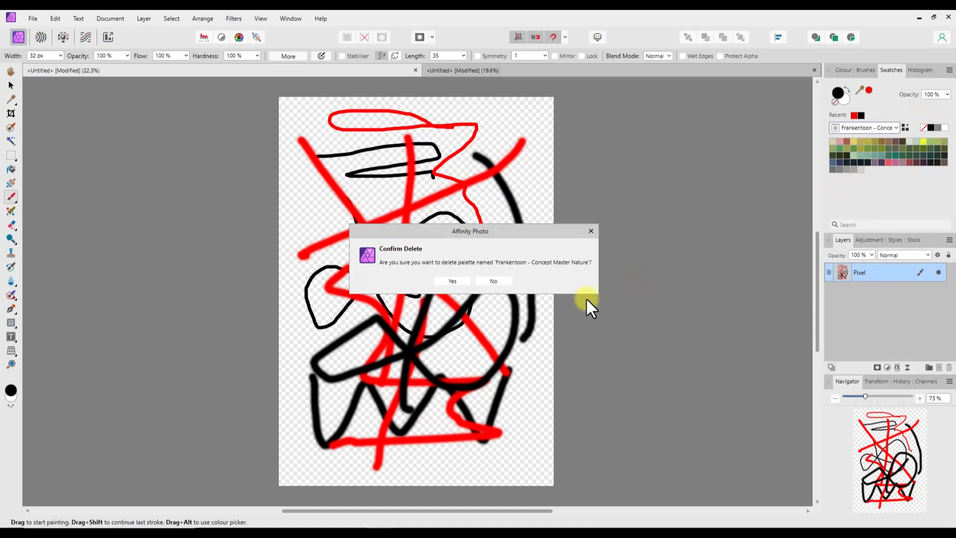
{"action": "left_click", "coordinate": [452, 282]}
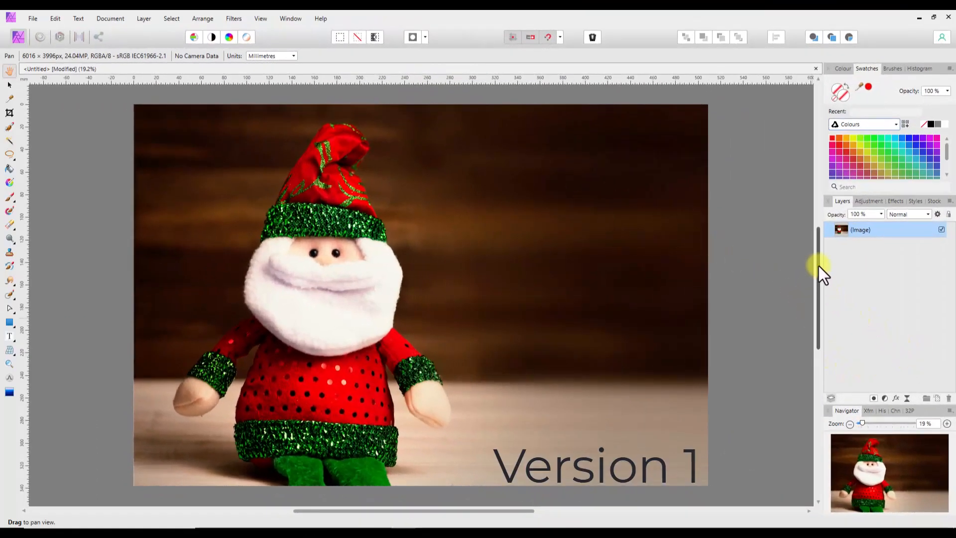
Examine the Black & White adjustment presets in Affinity Photo 1 and the options available for the Cold preset
{"action": "left_click", "coordinate": [869, 201]}
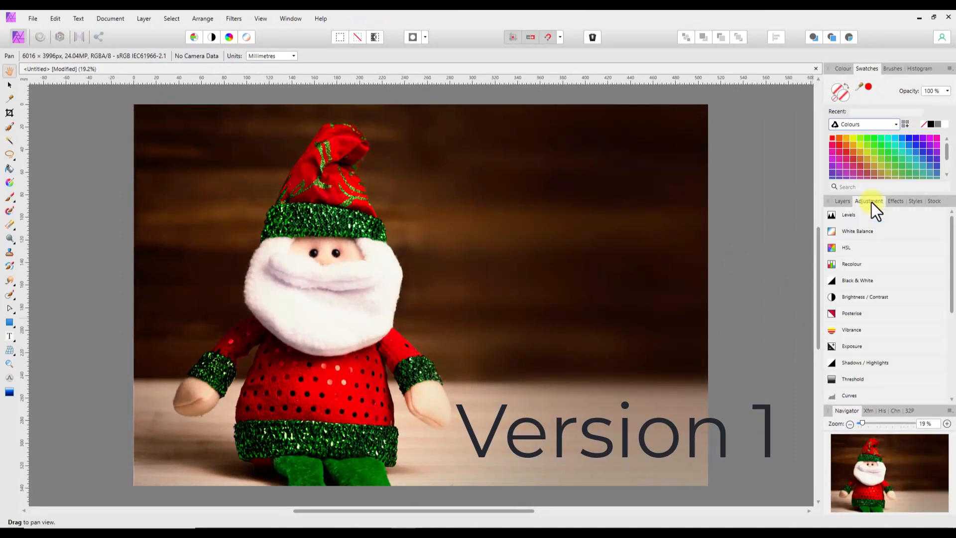
{"action": "left_click", "coordinate": [854, 282]}
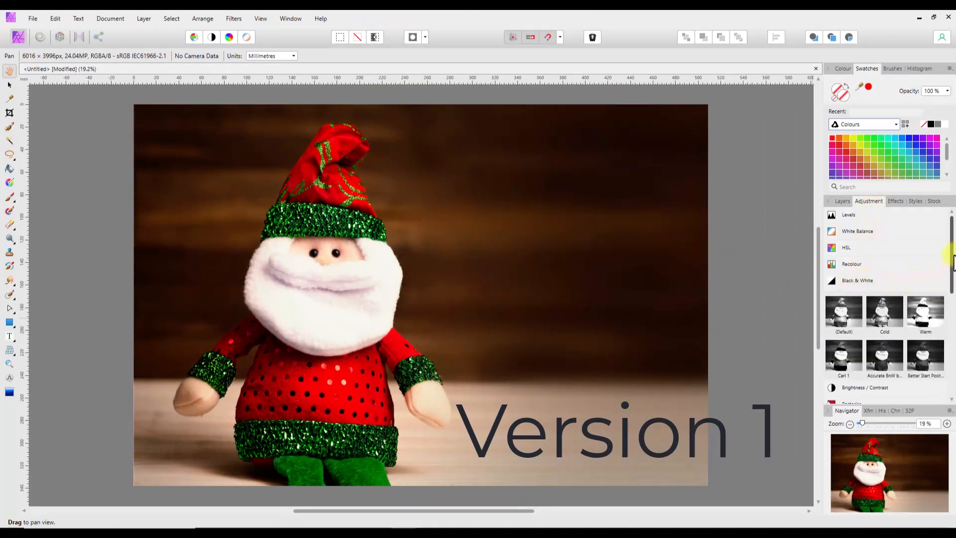
{"action": "scroll", "coordinate": [948, 272], "scroll_direction": "down", "scroll_amount": 2}
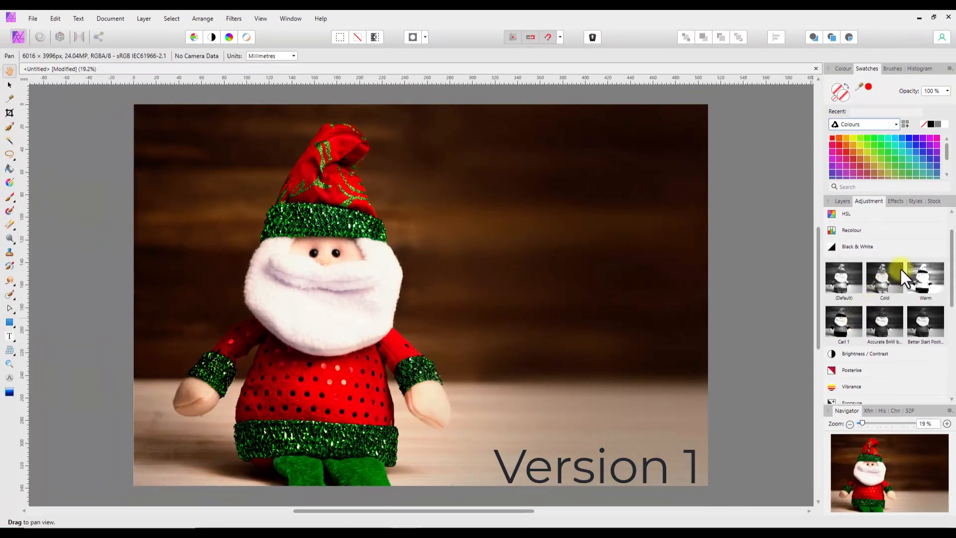
{"action": "right_click", "coordinate": [883, 280]}
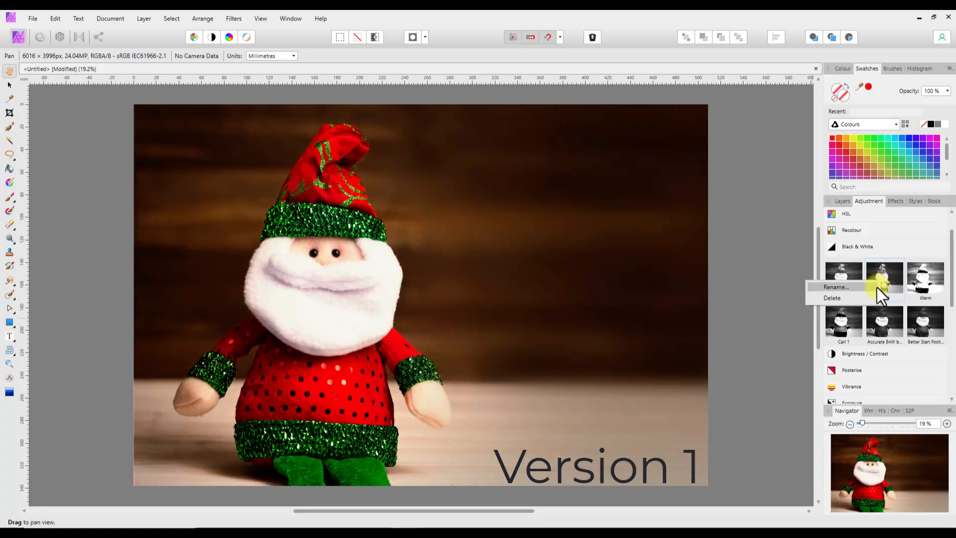
{"action": "left_click", "coordinate": [816, 259]}
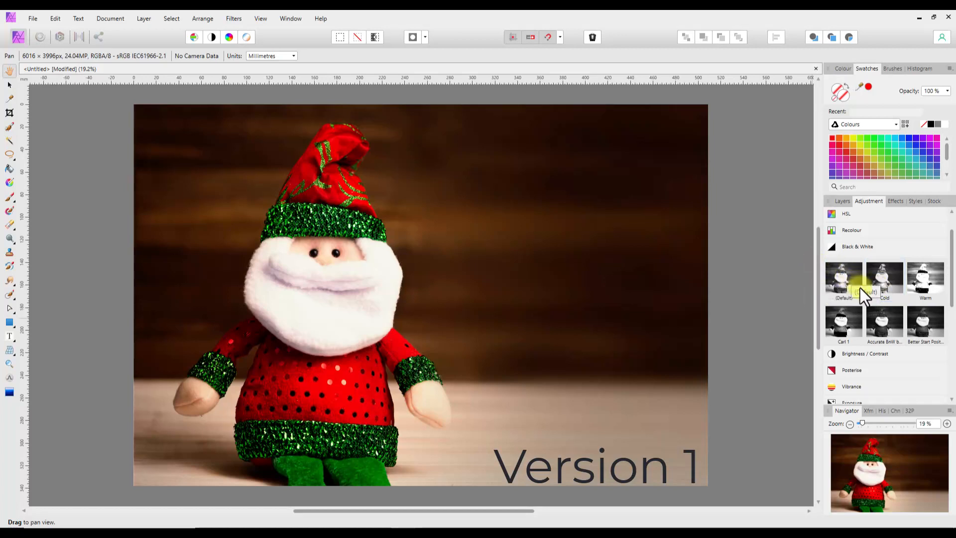
Apply the custom "Accurate BnW" Black & White preset to the Santa image and copy the resulting adjustment layer
{"action": "left_click", "coordinate": [881, 321]}
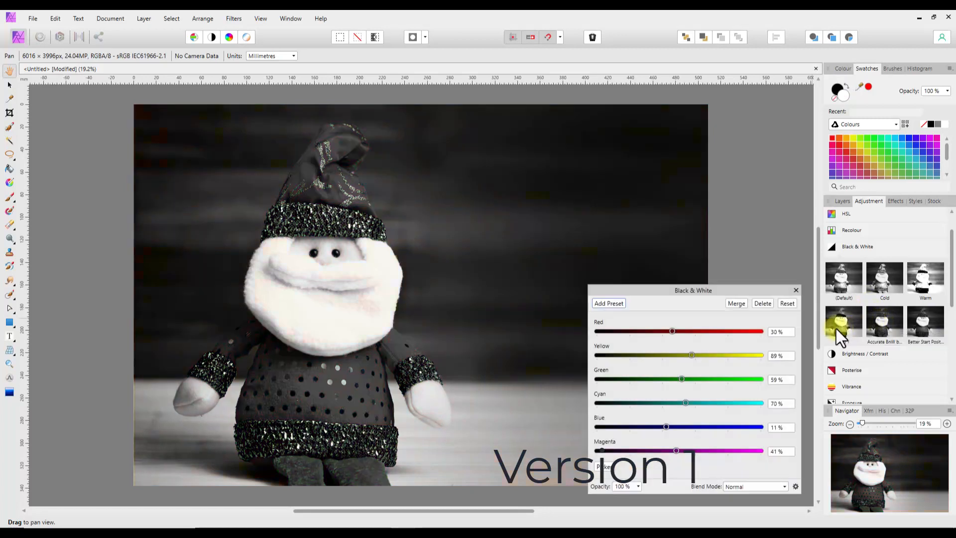
{"action": "left_click", "coordinate": [794, 290]}
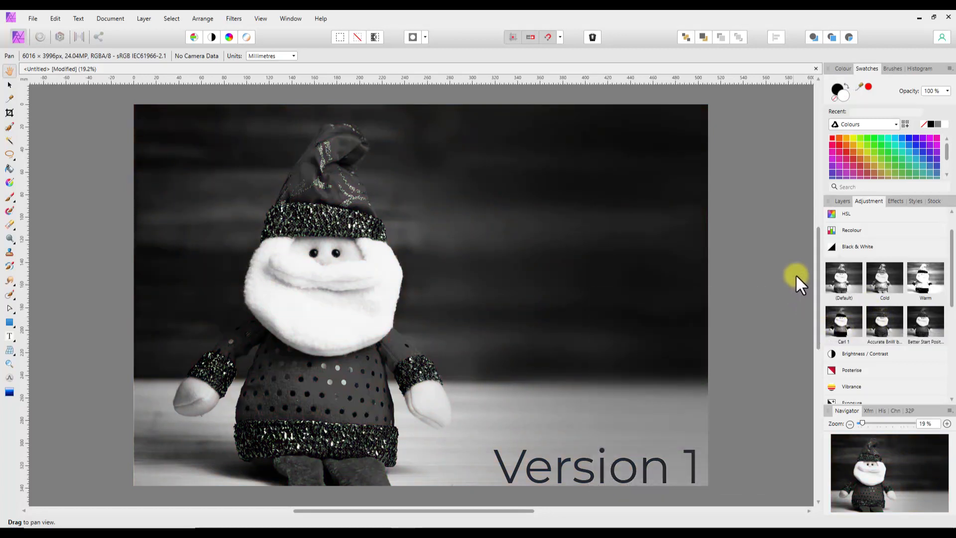
{"action": "left_click", "coordinate": [842, 201]}
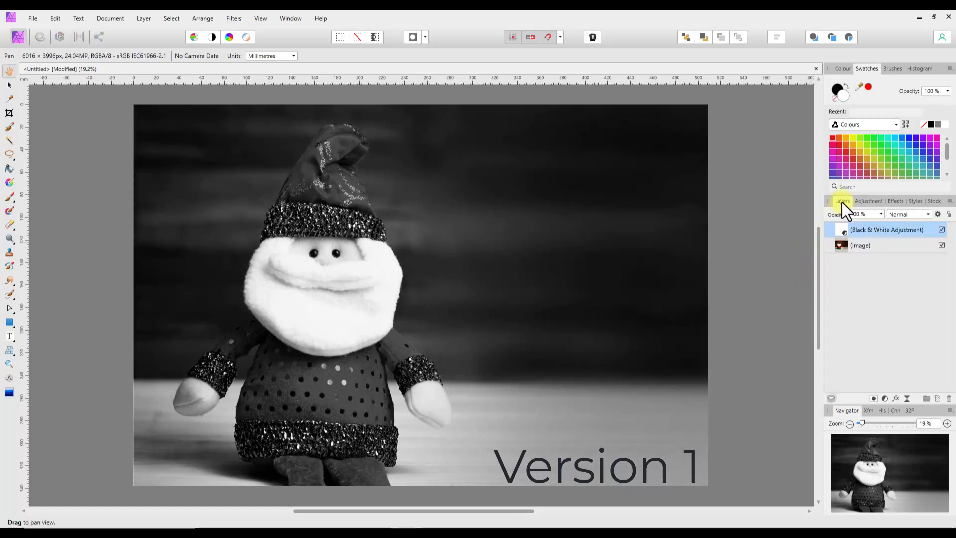
{"action": "right_click", "coordinate": [866, 232]}
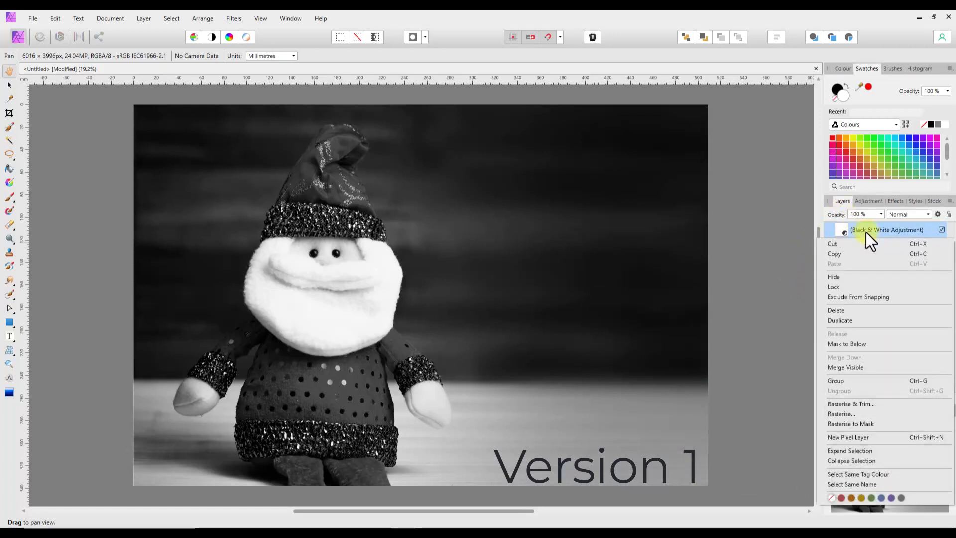
{"action": "left_click", "coordinate": [842, 256]}
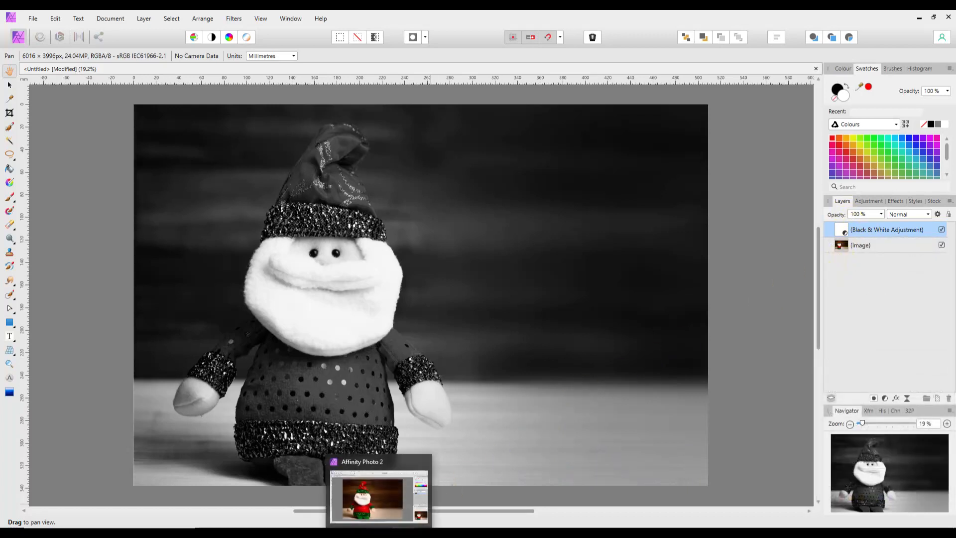
Switch to Affinity Photo 2 and paste the copied Black & White adjustment above the Santa image layer
{"action": "left_click", "coordinate": [381, 528]}
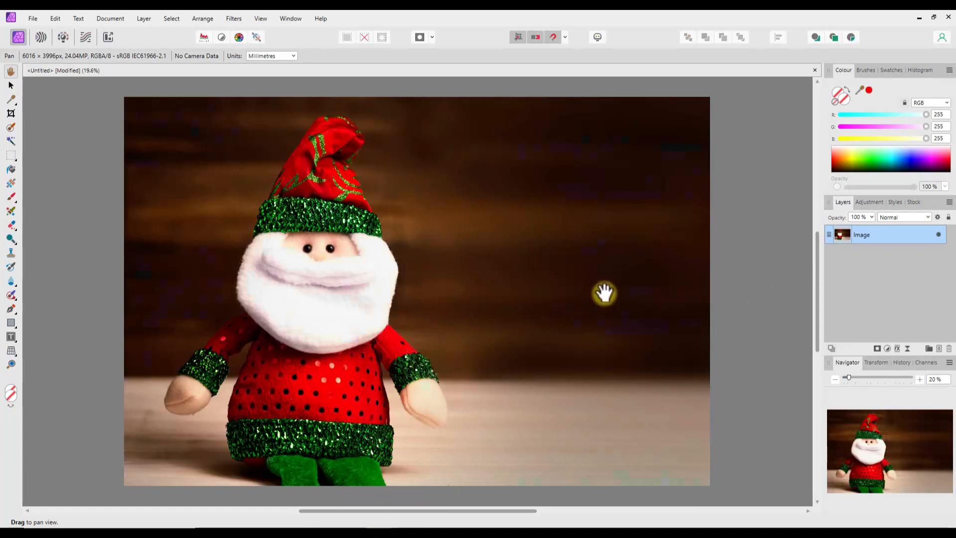
{"action": "left_click", "coordinate": [54, 19]}
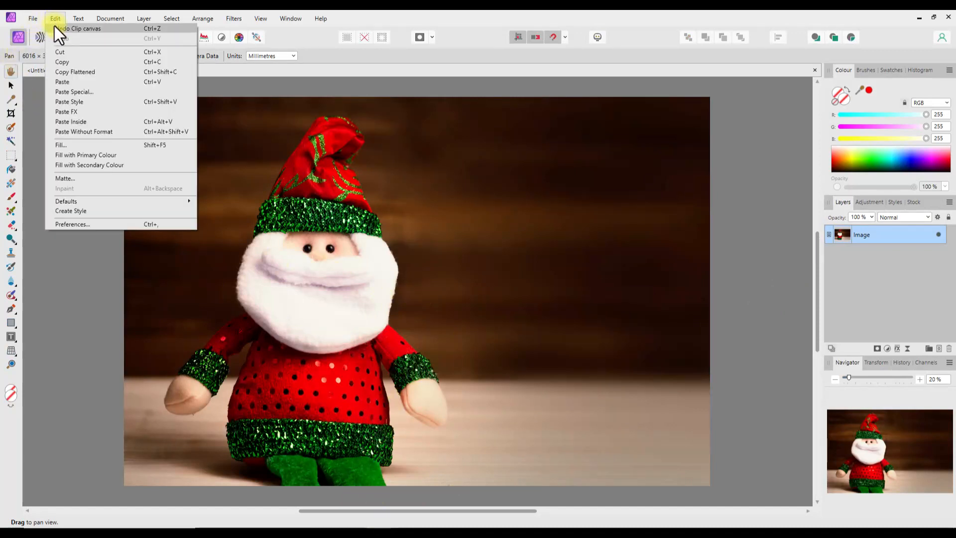
{"action": "left_click", "coordinate": [67, 84]}
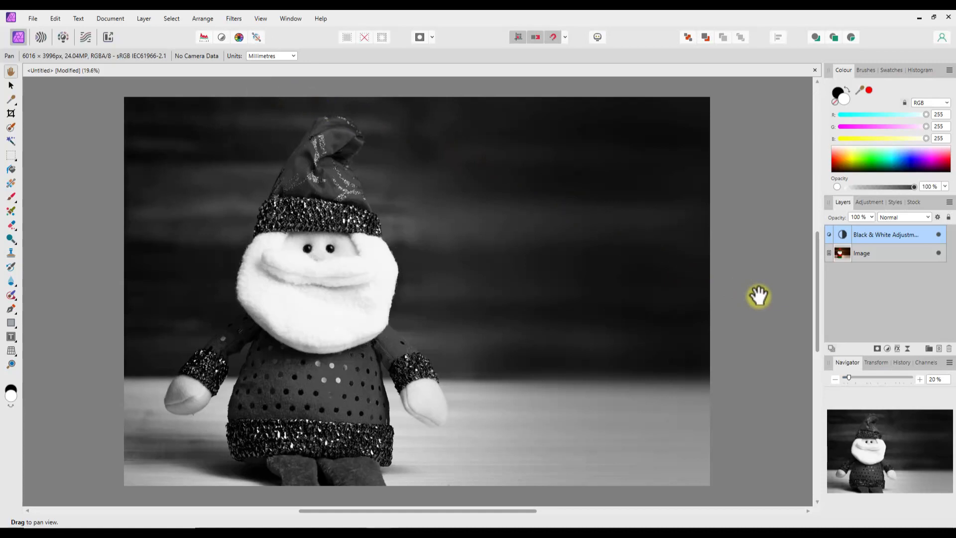
Save the pasted Black & White adjustment's settings as a preset named "Accurate BnW" and close its settings
{"action": "double_click", "coordinate": [842, 235]}
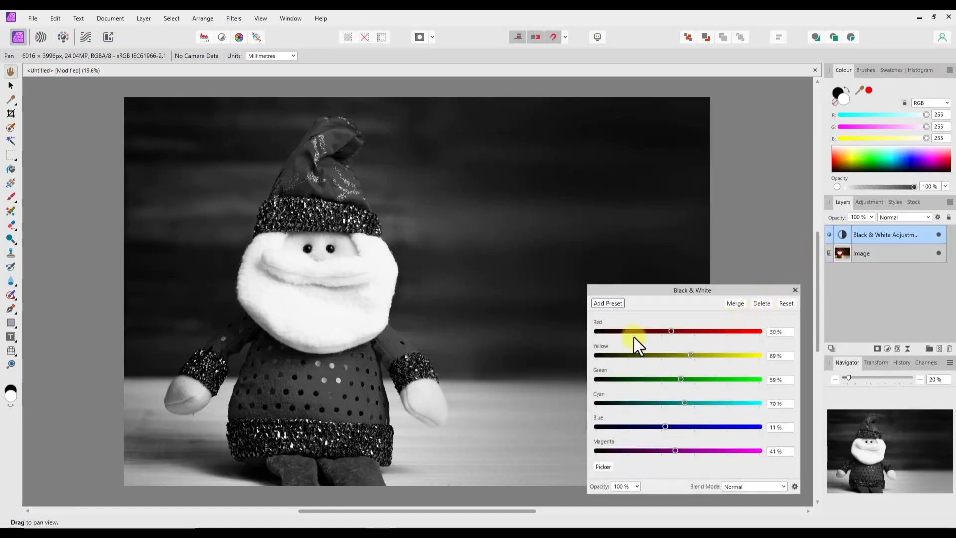
{"action": "left_click", "coordinate": [616, 305]}
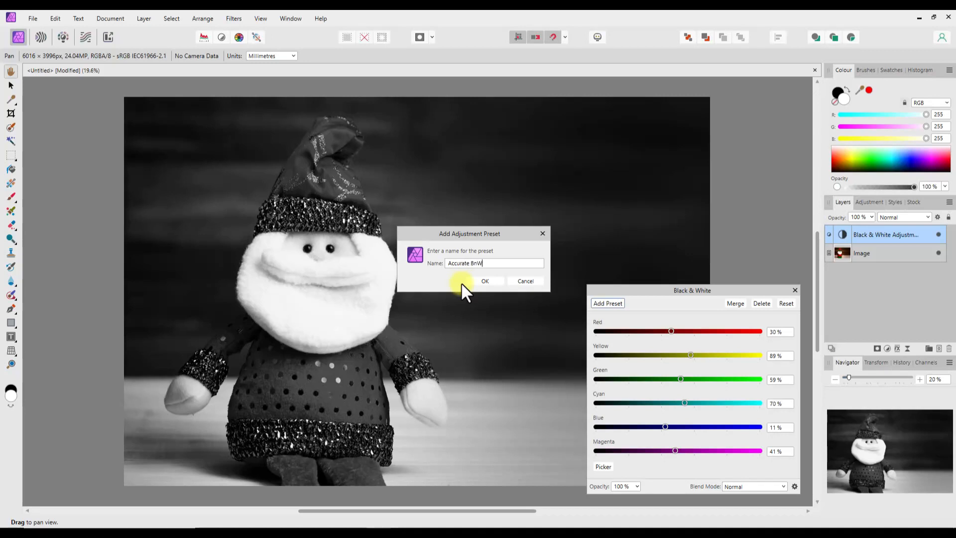
{"action": "left_click", "coordinate": [491, 283]}
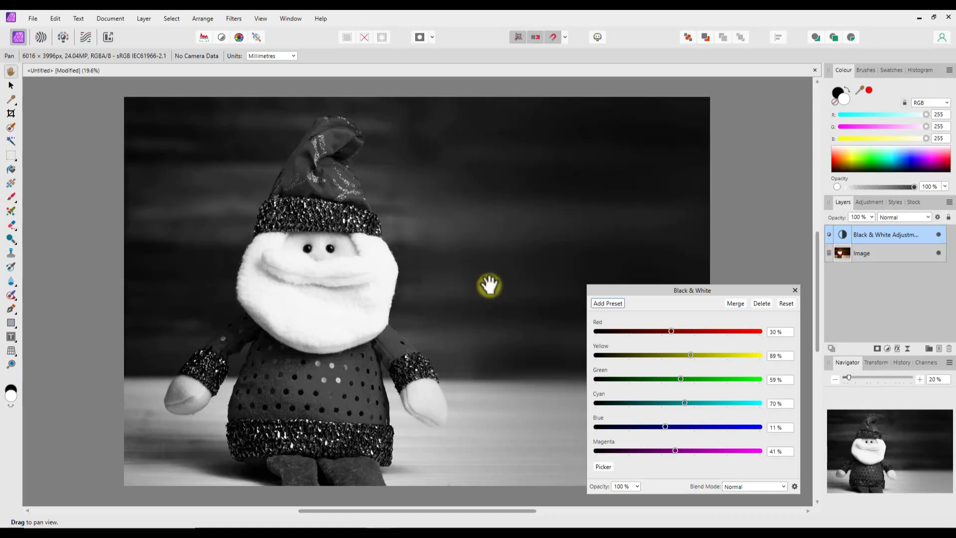
{"action": "left_click", "coordinate": [793, 291]}
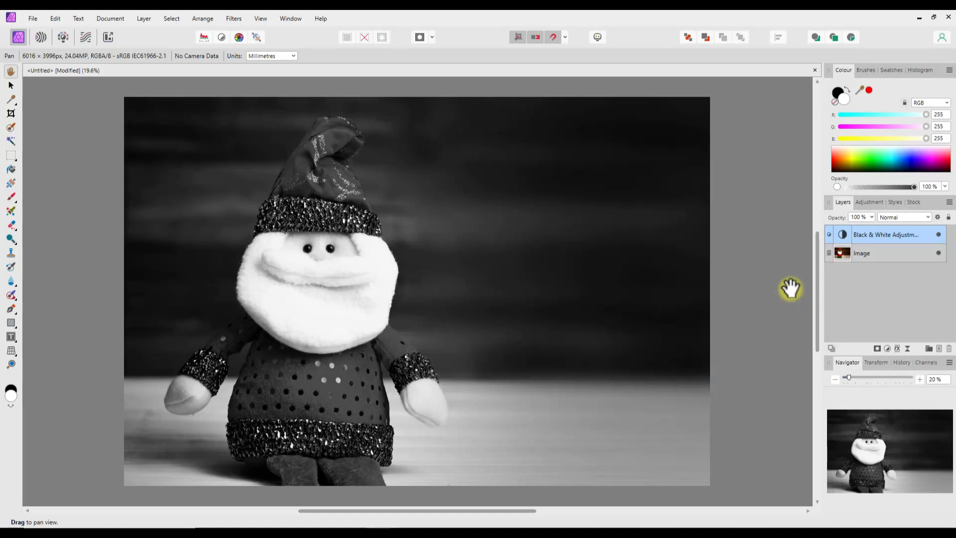
Check the presets under the Black & White adjustment, then return to the layer list
{"action": "left_click", "coordinate": [874, 205]}
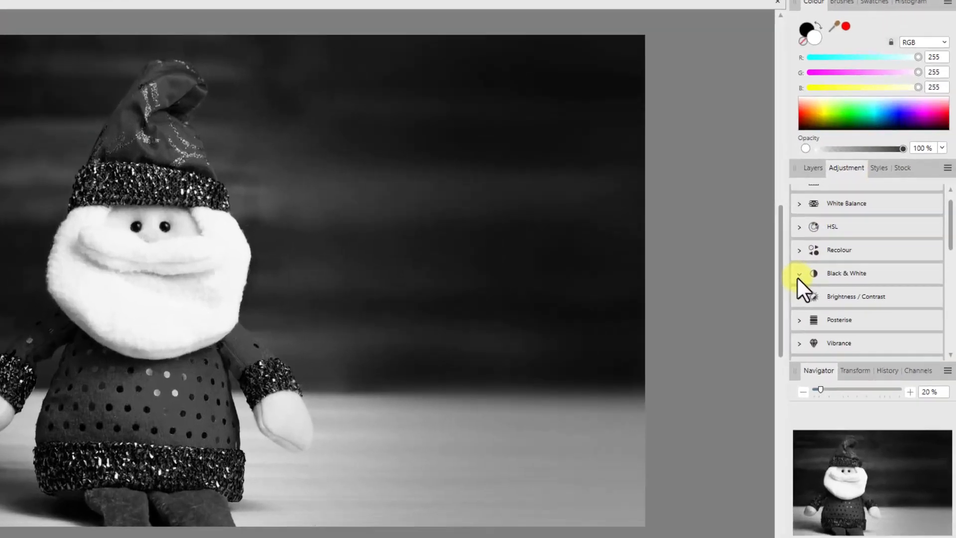
{"action": "left_click", "coordinate": [834, 286]}
{"action": "mouse_move", "coordinate": [949, 163]}
{"action": "left_mouse_down"}
{"action": "mouse_move", "coordinate": [949, 198]}
{"action": "mouse_move", "coordinate": [945, 150]}
{"action": "left_mouse_up"}
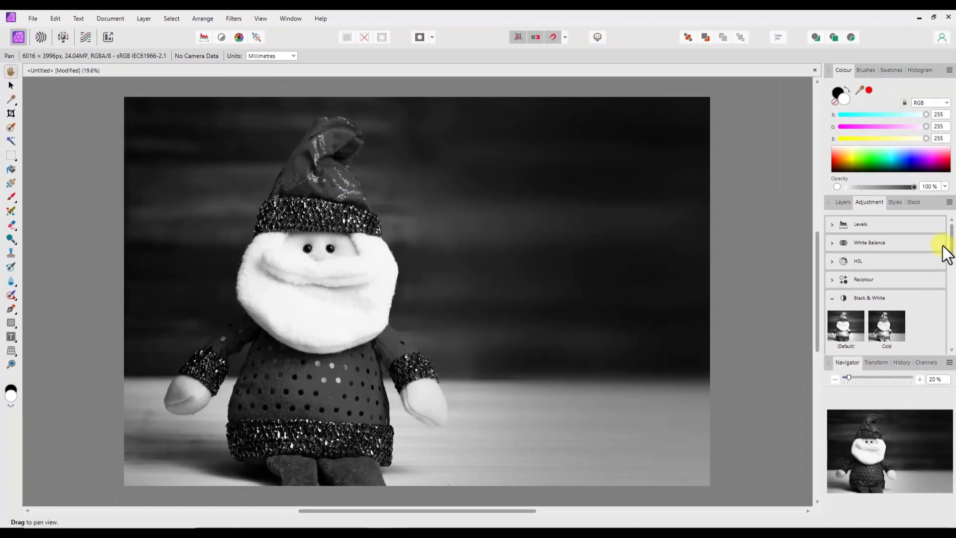
{"action": "left_click", "coordinate": [841, 202]}
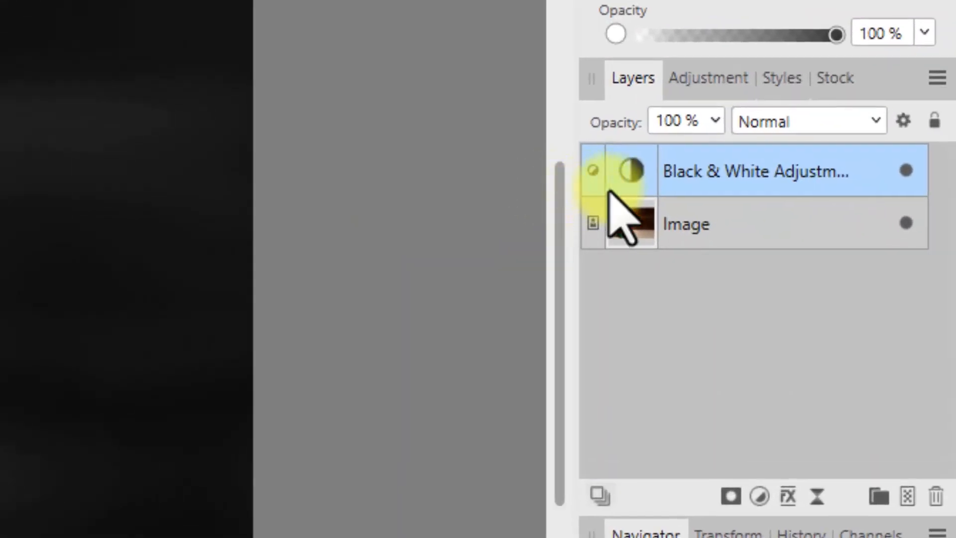
Paint black on the Black & White adjustment with a brush about 602 px wide, from the dark background towards Santa's beard
{"action": "left_click_drag", "start_coordinate": [834, 234], "coordinate": [841, 236]}
{"action": "left_click_drag", "start_coordinate": [630, 190], "coordinate": [606, 199]}
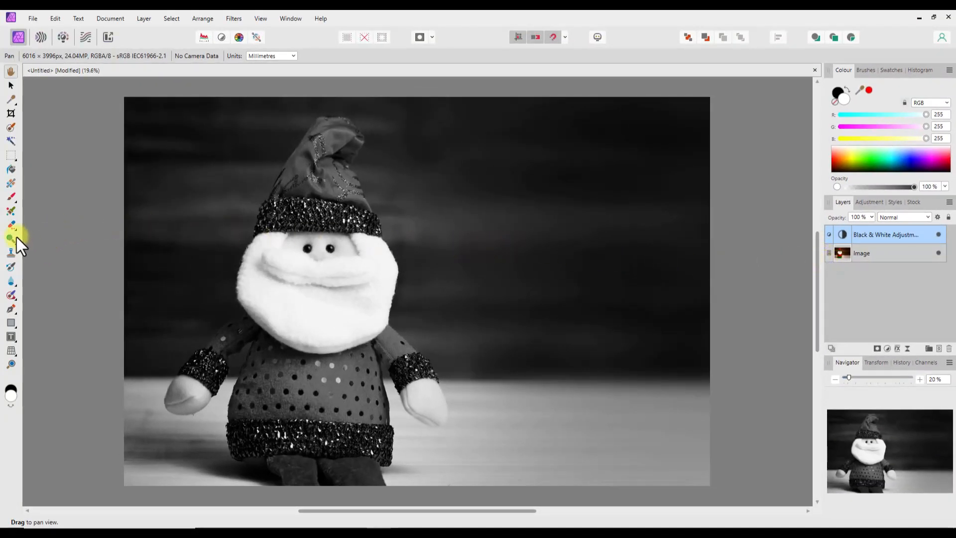
{"action": "left_click", "coordinate": [12, 200]}
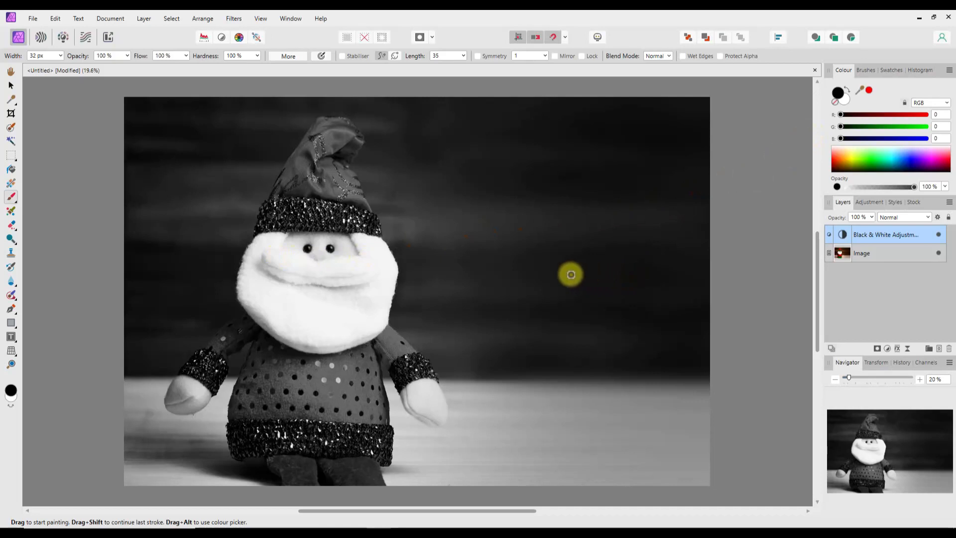
{"action": "key", "text": "bracketright"}
{"action": "key", "text": "bracketright"}
{"action": "key", "text": "bracketright"}
{"action": "key", "text": "bracketright"}
{"action": "key", "text": "bracketright"}
{"action": "key", "text": "bracketright"}
{"action": "key", "text": "bracketright"}
{"action": "key", "text": "bracketright"}
{"action": "key", "text": "bracketright"}
{"action": "key", "text": "bracketright"}
{"action": "key", "text": "bracketright"}
{"action": "key", "text": "bracketright"}
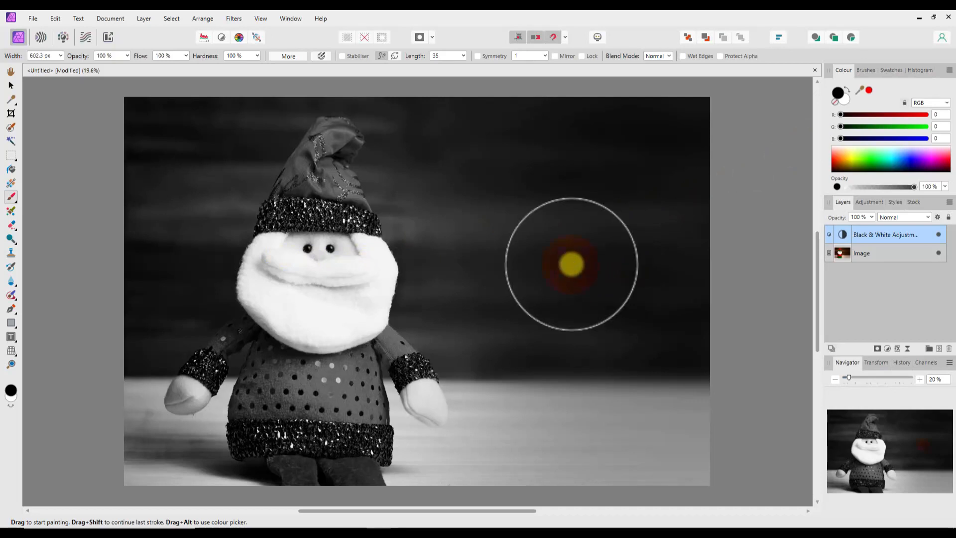
{"action": "mouse_move", "coordinate": [571, 264]}
{"action": "left_mouse_down"}
{"action": "mouse_move", "coordinate": [512, 307]}
{"action": "mouse_move", "coordinate": [379, 324]}
{"action": "mouse_move", "coordinate": [349, 295]}
{"action": "mouse_move", "coordinate": [386, 269]}
{"action": "mouse_move", "coordinate": [333, 199]}
{"action": "mouse_move", "coordinate": [348, 216]}
{"action": "mouse_move", "coordinate": [312, 219]}
{"action": "mouse_move", "coordinate": [316, 172]}
{"action": "mouse_move", "coordinate": [352, 132]}
{"action": "mouse_move", "coordinate": [322, 131]}
{"action": "mouse_move", "coordinate": [372, 194]}
{"action": "mouse_move", "coordinate": [310, 176]}
{"action": "mouse_move", "coordinate": [274, 225]}
{"action": "mouse_move", "coordinate": [278, 207]}
{"action": "mouse_move", "coordinate": [393, 231]}
{"action": "mouse_move", "coordinate": [389, 254]}
{"action": "left_mouse_up"}
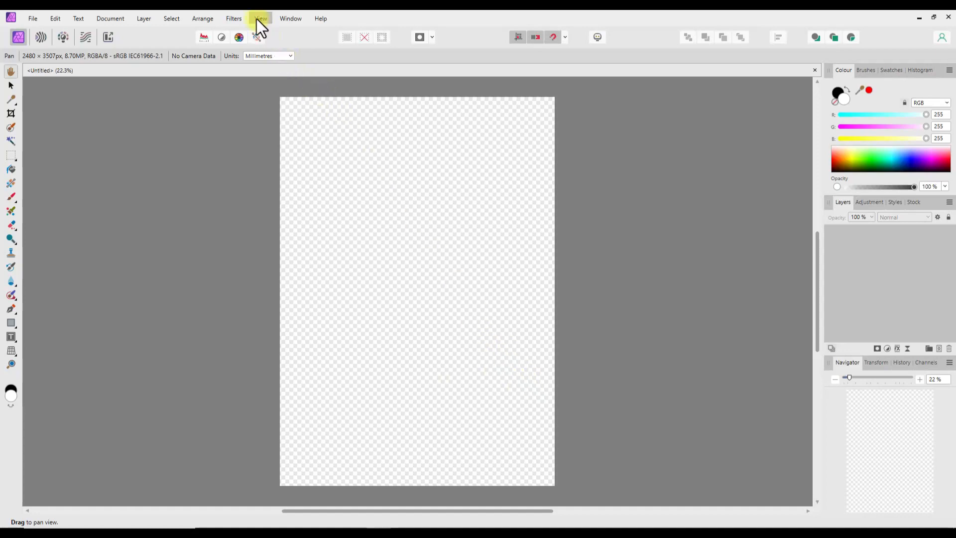
Add Quick FX to the workspace beside the layer list, look through its effects and return to the layer list
{"action": "left_click", "coordinate": [290, 19]}
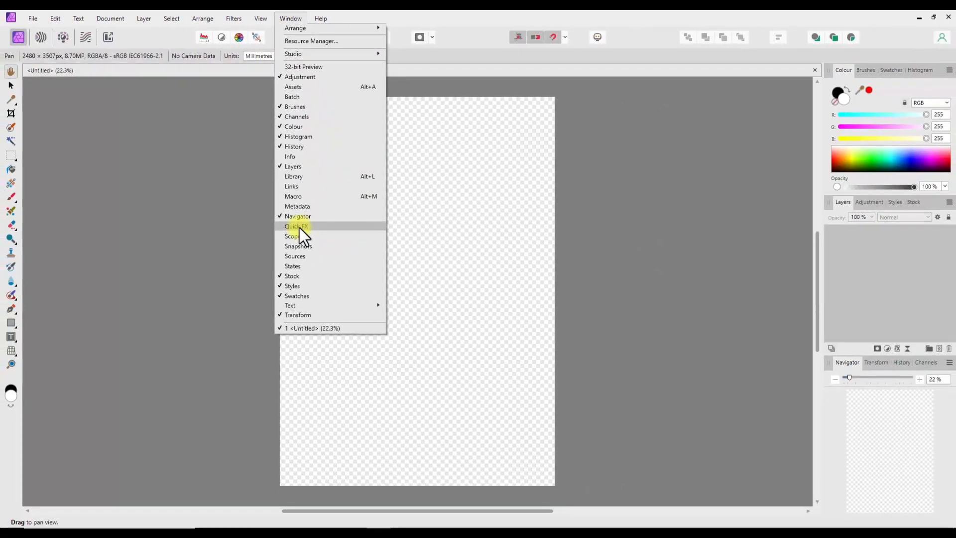
{"action": "left_click", "coordinate": [306, 344]}
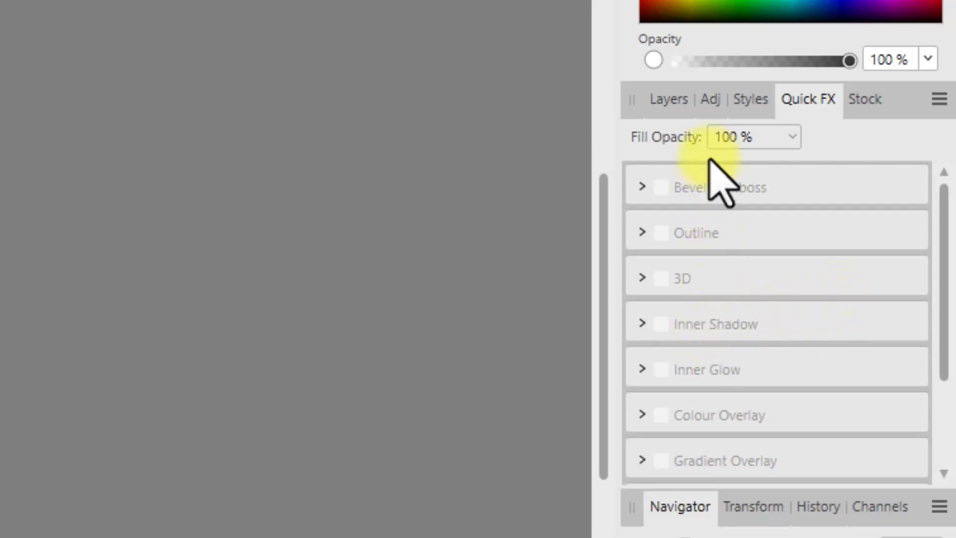
{"action": "left_click", "coordinate": [677, 103]}
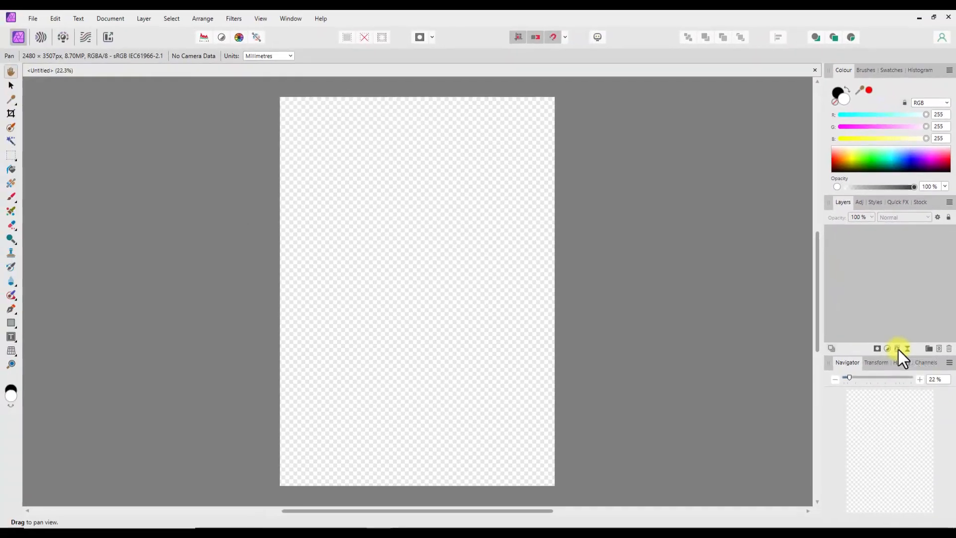
Open the Layer Effects settings, move them beside the blank page to examine the available effects, and close them
{"action": "left_click", "coordinate": [823, 449]}
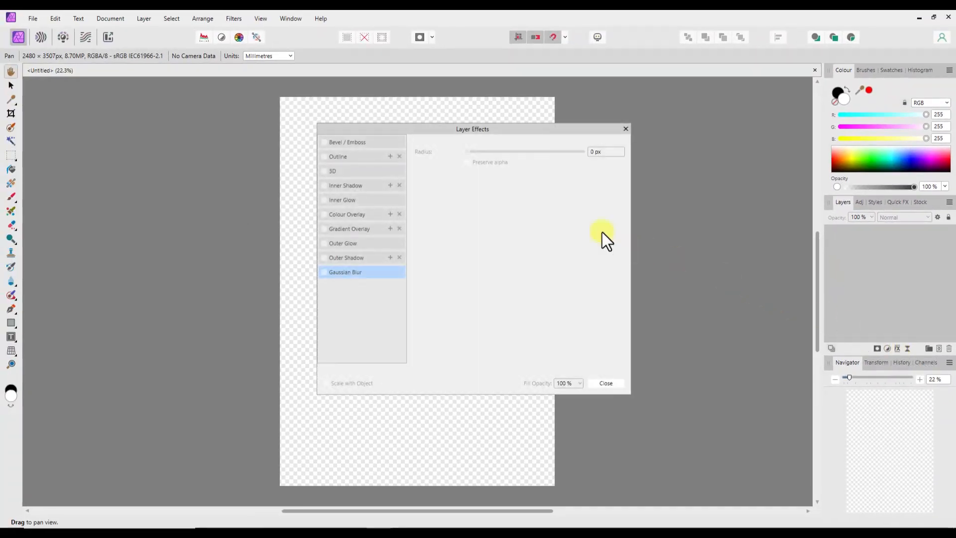
{"action": "left_click_drag", "start_coordinate": [522, 130], "coordinate": [697, 101]}
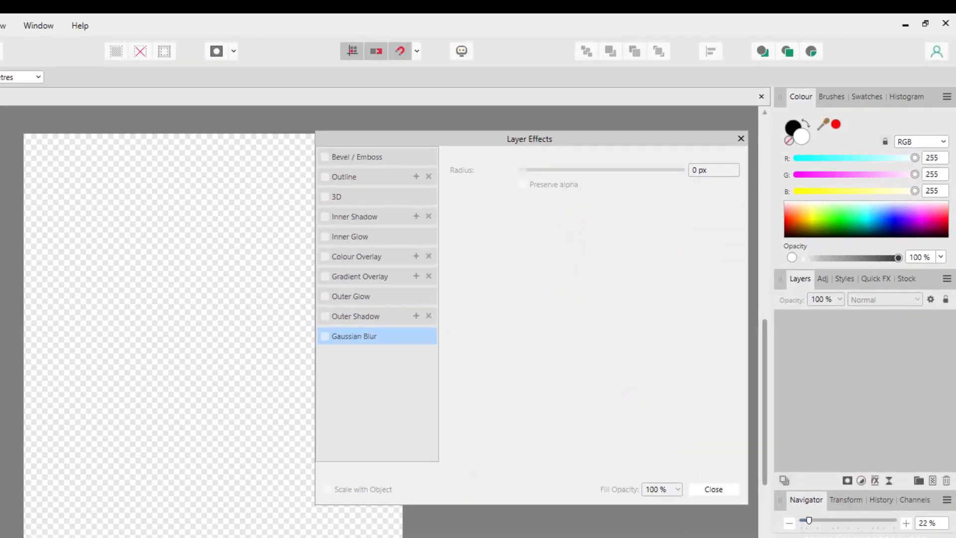
{"action": "scroll", "coordinate": [169, 334], "scroll_direction": "right", "scroll_amount": 3}
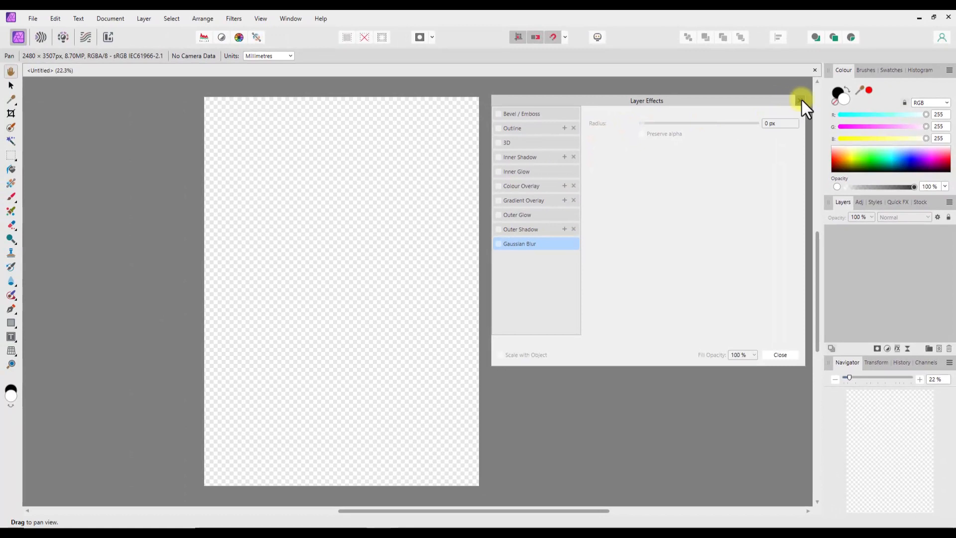
{"action": "left_click", "coordinate": [802, 100]}
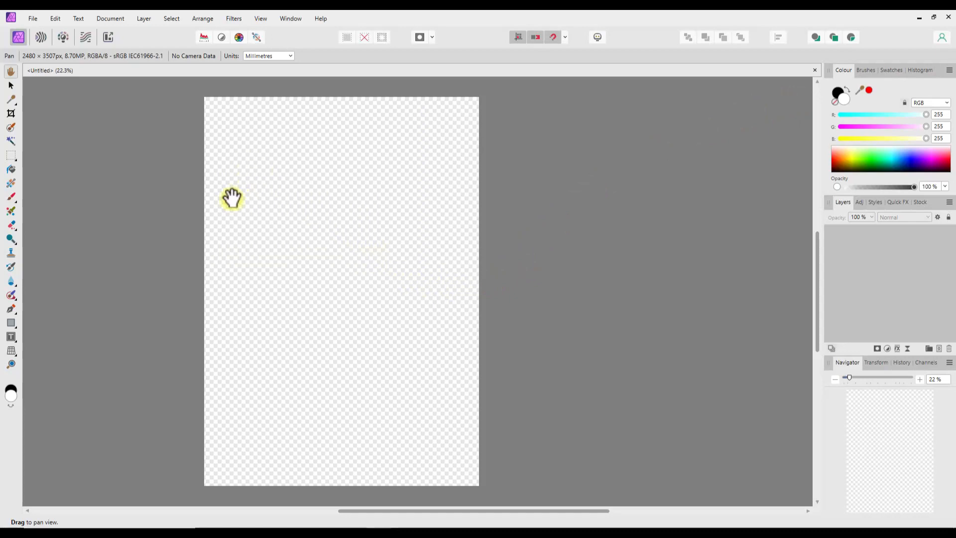
Create a text frame across the upper part of the page and enter the word "Affinity"
{"action": "left_click", "coordinate": [11, 337]}
{"action": "left_click_drag", "start_coordinate": [222, 135], "coordinate": [454, 247]}
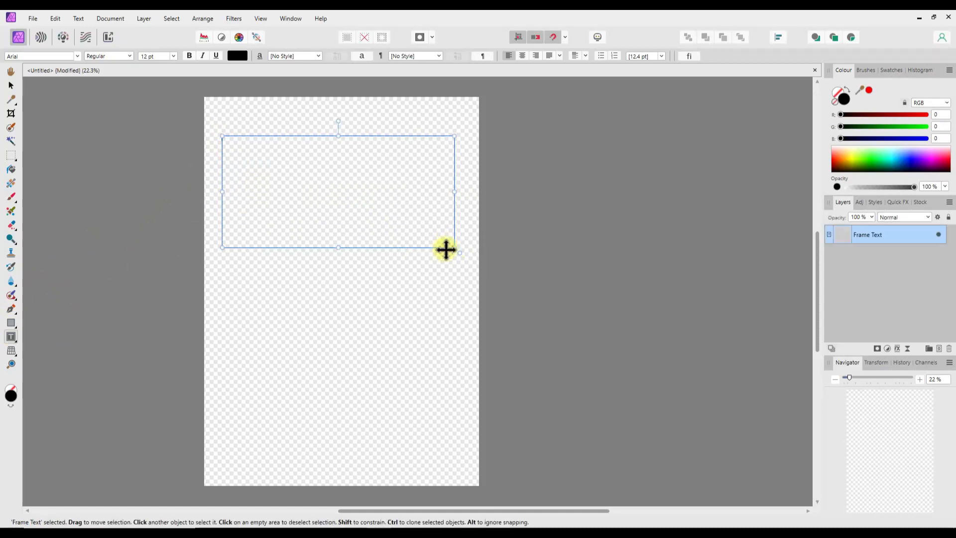
{"action": "type", "text": "Affin"}
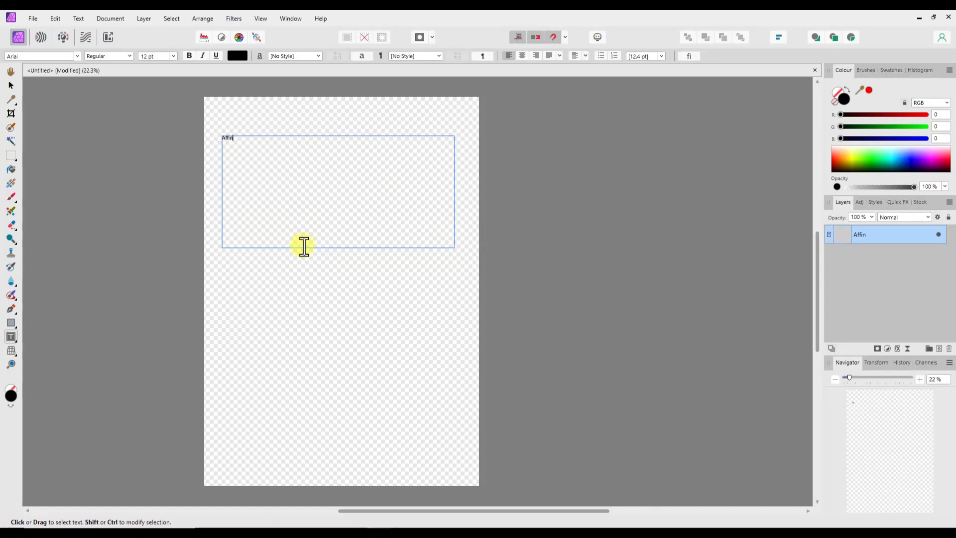
{"action": "type", "text": "ity"}
Set the word "Affinity" to 144 pt and centre it within its text frame
{"action": "left_click_drag", "start_coordinate": [243, 140], "coordinate": [224, 138]}
{"action": "left_click", "coordinate": [174, 56]}
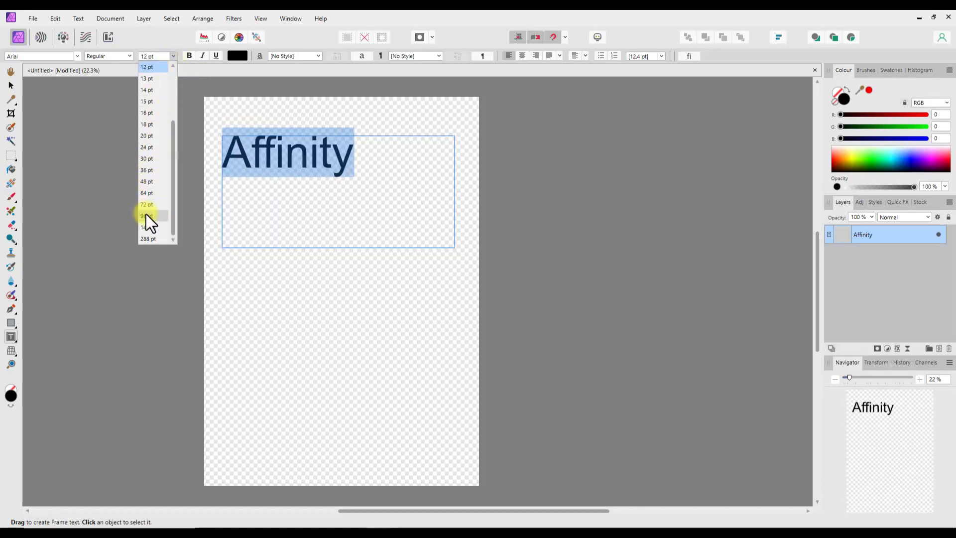
{"action": "left_click", "coordinate": [149, 227]}
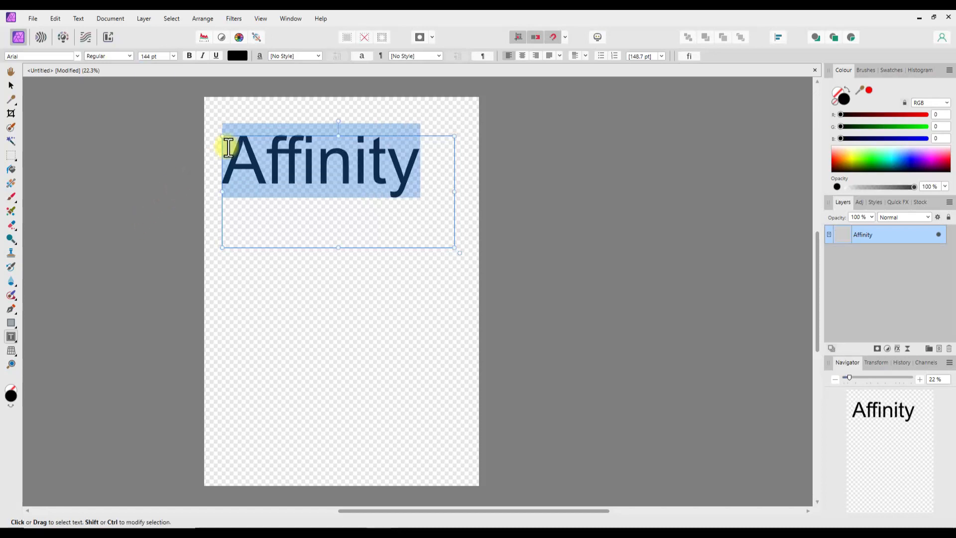
{"action": "left_click", "coordinate": [523, 56]}
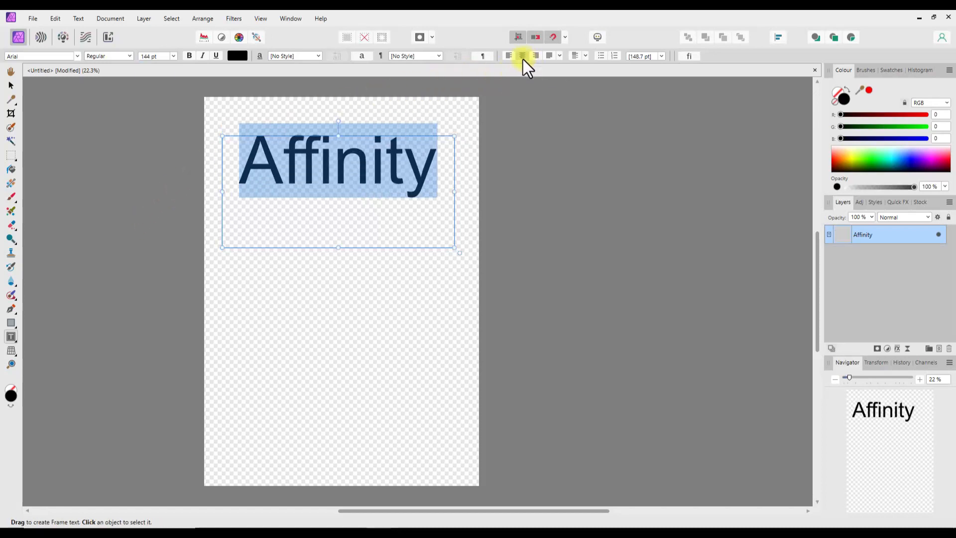
Shorten the text frame from its lower edge to sit closer beneath the word "Affinity", and deselect it
{"action": "left_click", "coordinate": [428, 181]}
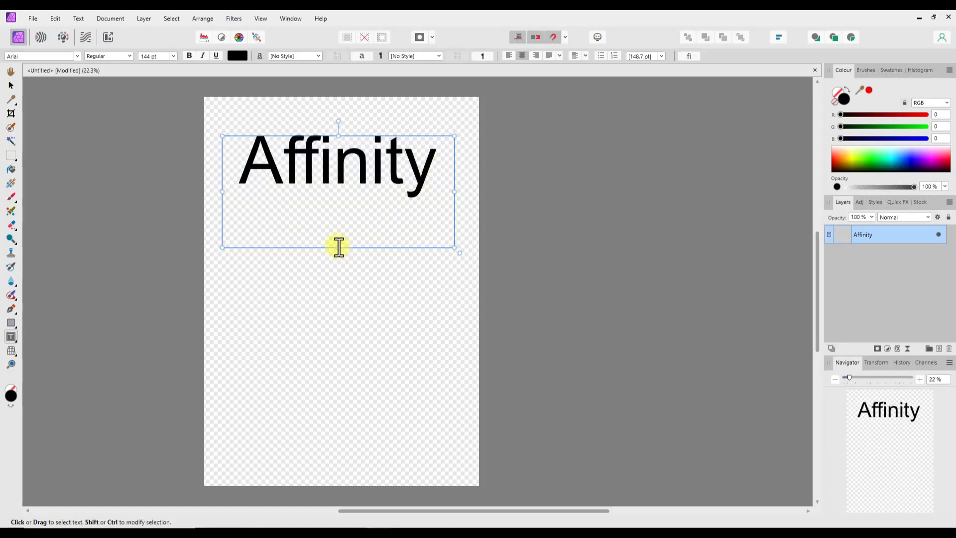
{"action": "left_click_drag", "start_coordinate": [338, 249], "coordinate": [337, 218]}
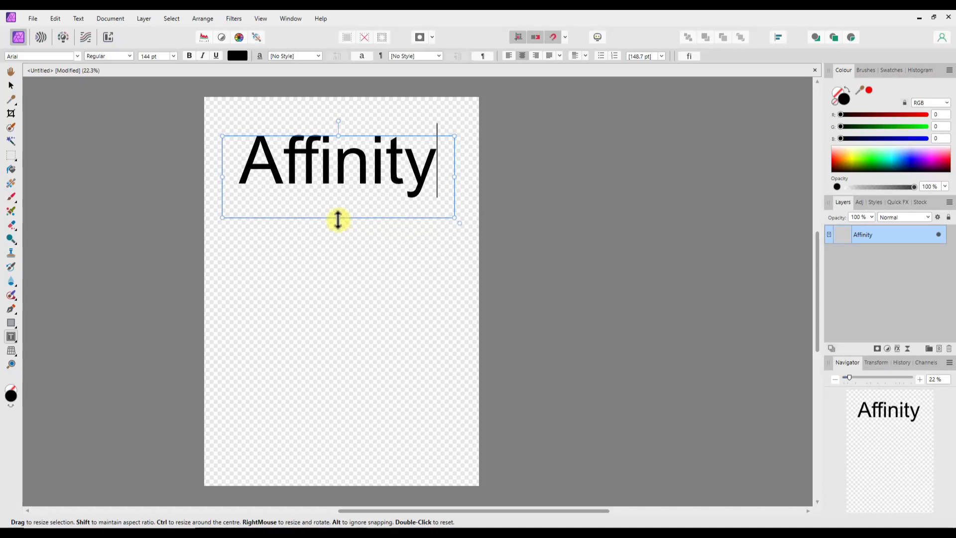
{"action": "left_click", "coordinate": [362, 242]}
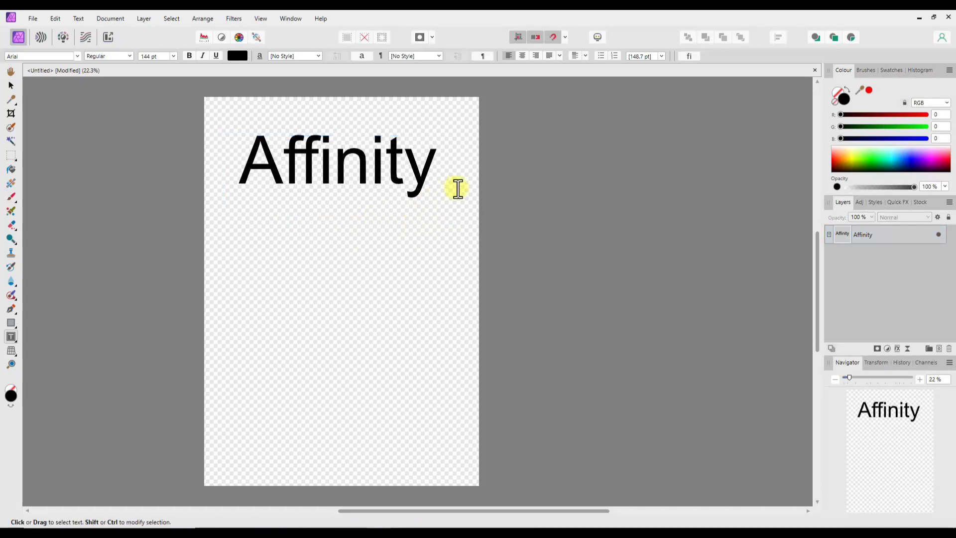
Apply an Outline layer effect to the "Affinity" text, coloured red with a radius of about 13.1 px
{"action": "left_click", "coordinate": [879, 245]}
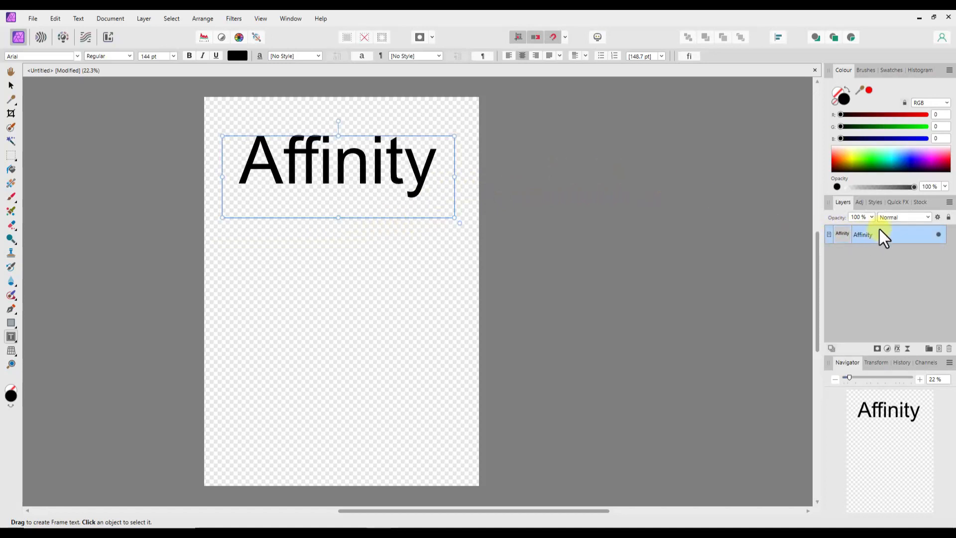
{"action": "left_click", "coordinate": [898, 349]}
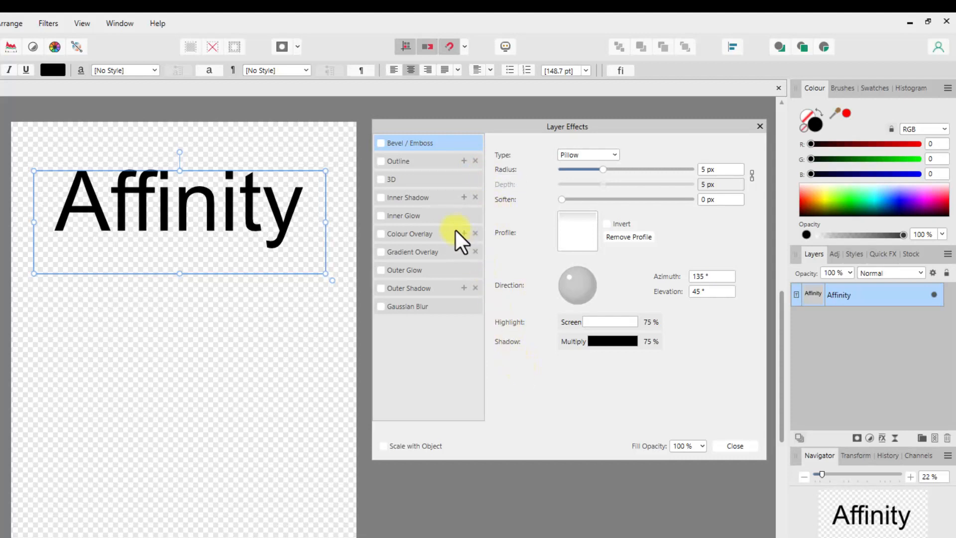
{"action": "left_click", "coordinate": [381, 161]}
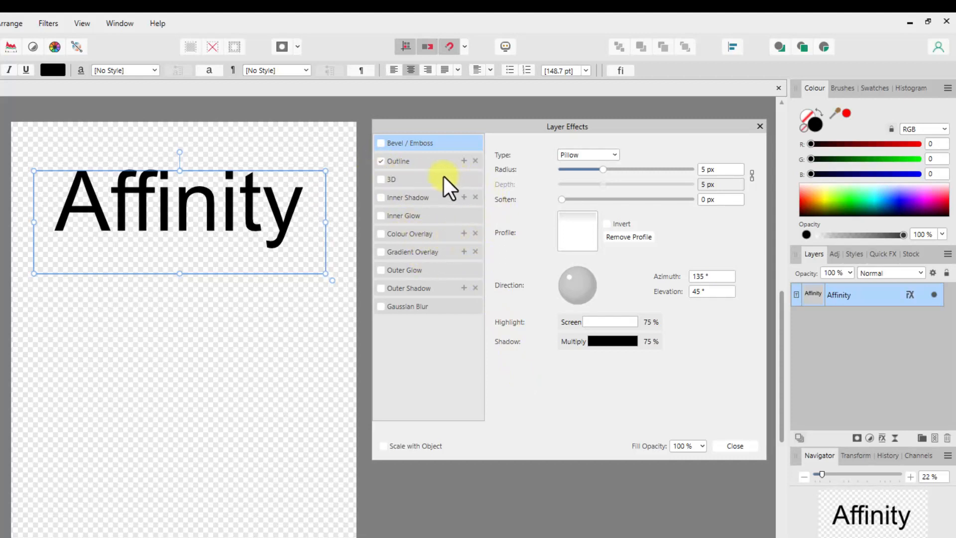
{"action": "left_click", "coordinate": [406, 163]}
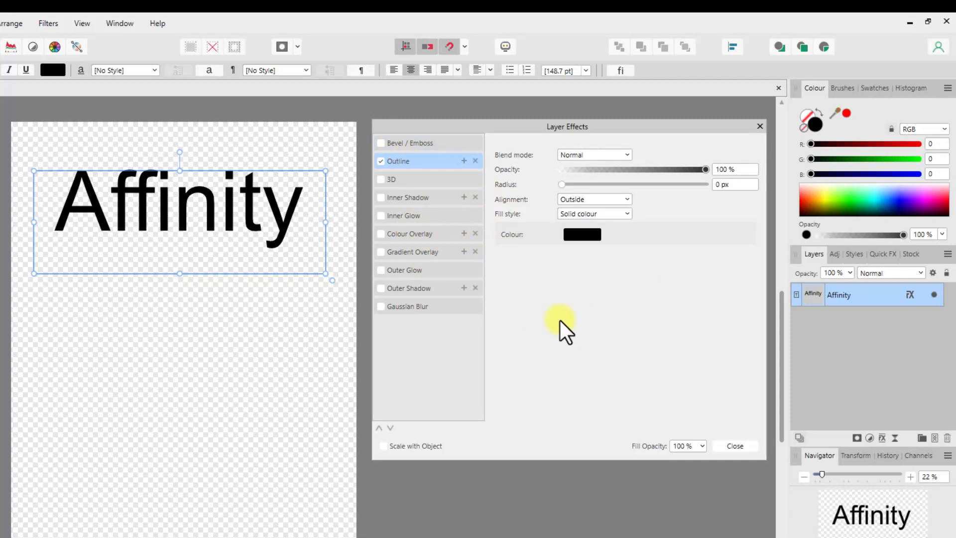
{"action": "left_click", "coordinate": [584, 235]}
{"action": "left_click", "coordinate": [650, 255]}
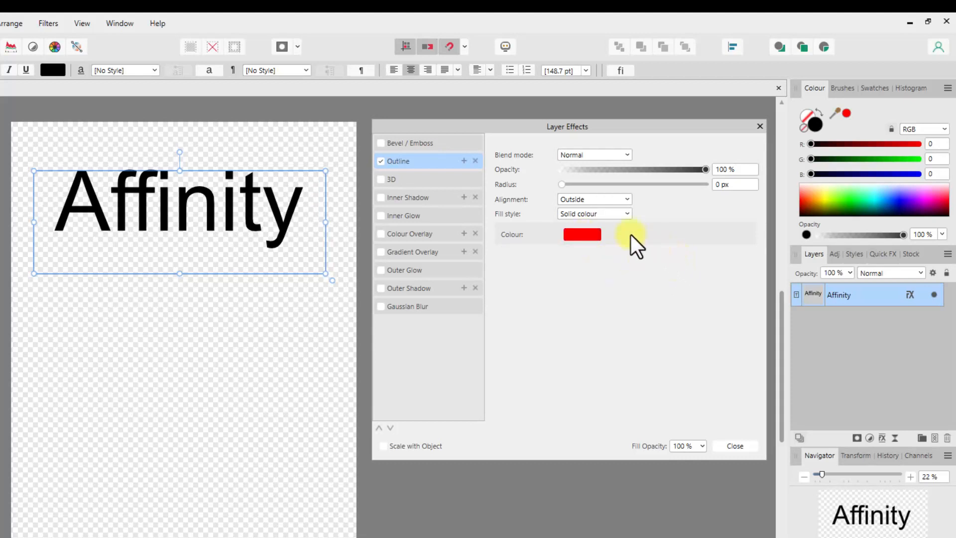
{"action": "left_click_drag", "start_coordinate": [566, 189], "coordinate": [567, 186]}
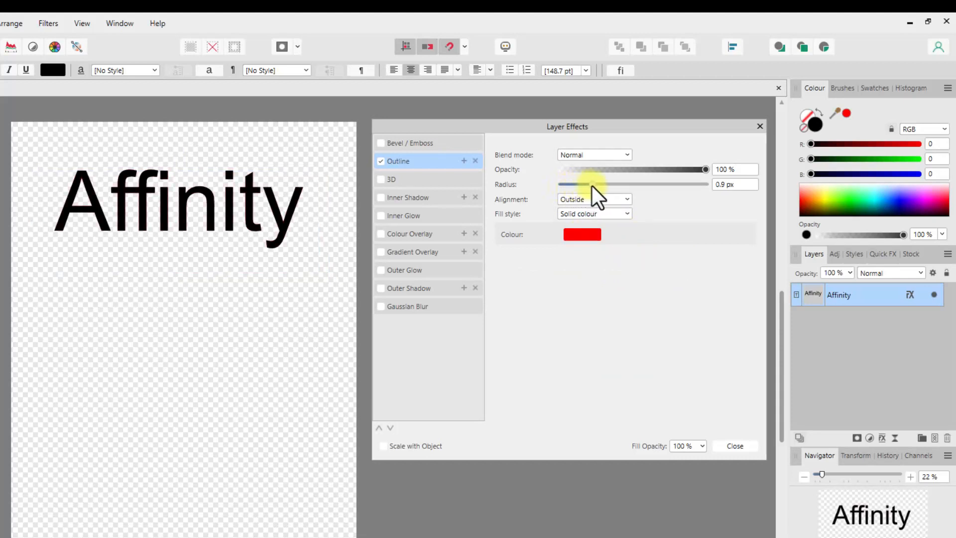
{"action": "left_click_drag", "start_coordinate": [593, 186], "coordinate": [627, 184]}
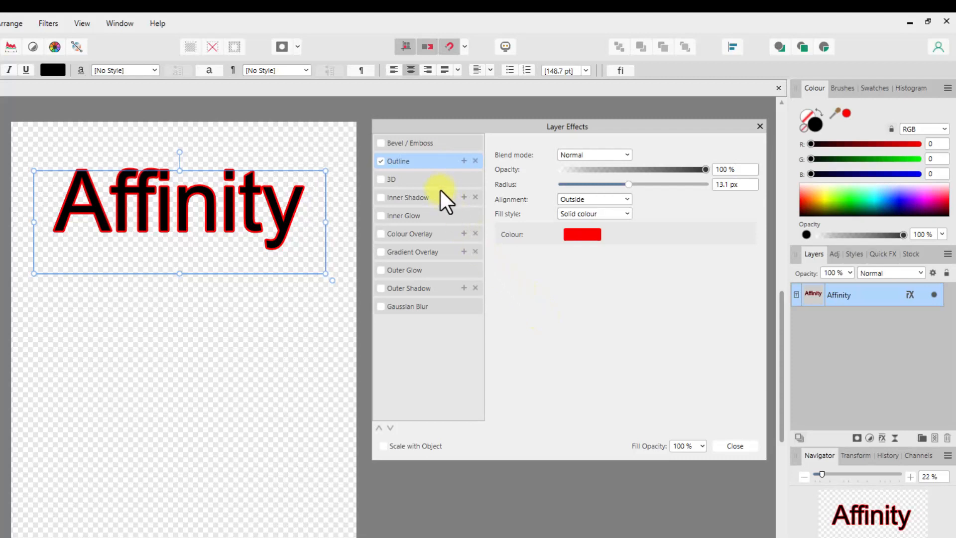
Add a second Outline effect to the text in blue with a radius of about 25.3 px
{"action": "left_click", "coordinate": [464, 161]}
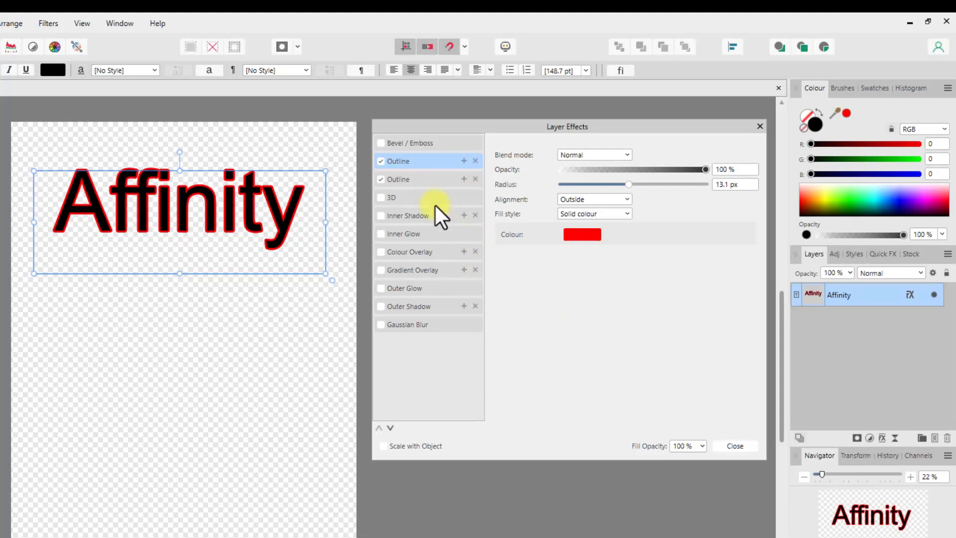
{"action": "left_click", "coordinate": [409, 180]}
{"action": "left_click", "coordinate": [590, 239]}
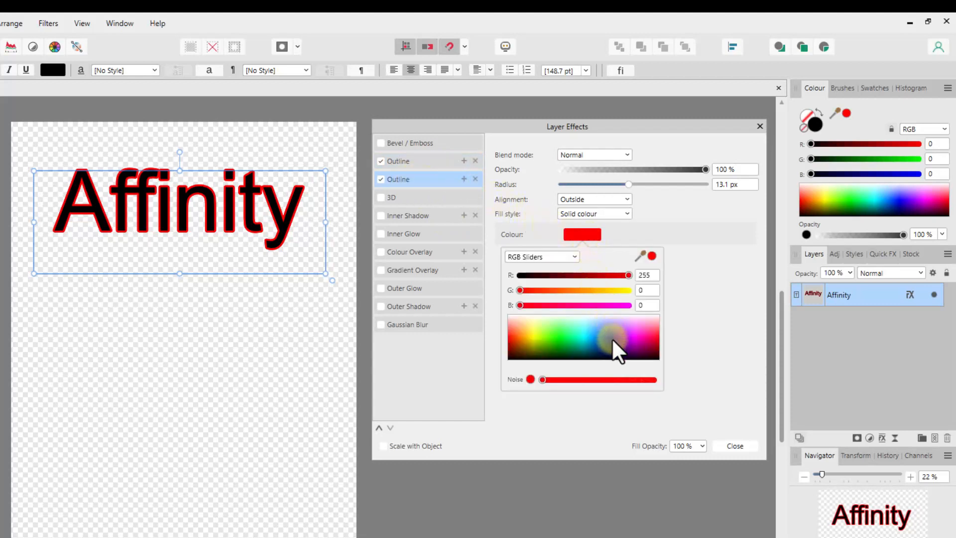
{"action": "left_click", "coordinate": [609, 339]}
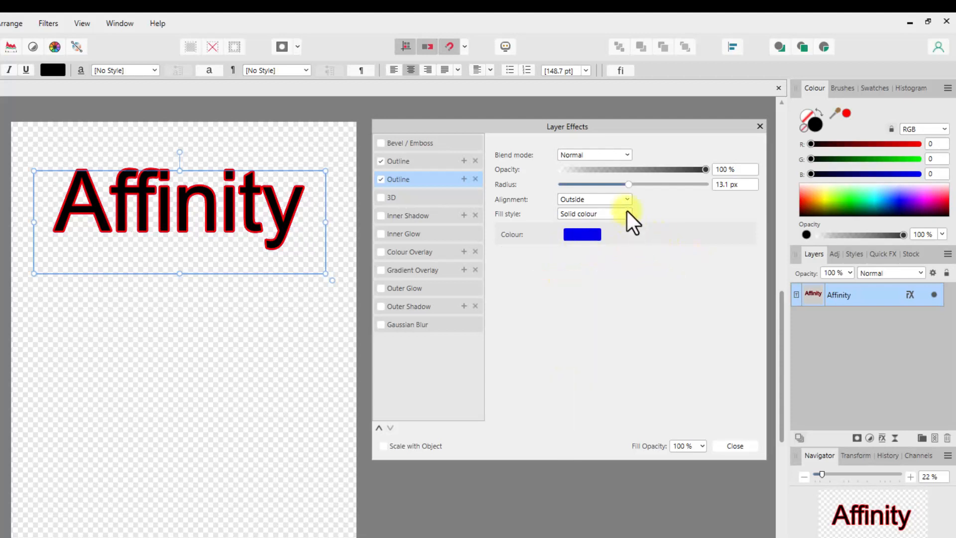
{"action": "left_click_drag", "start_coordinate": [630, 184], "coordinate": [650, 188]}
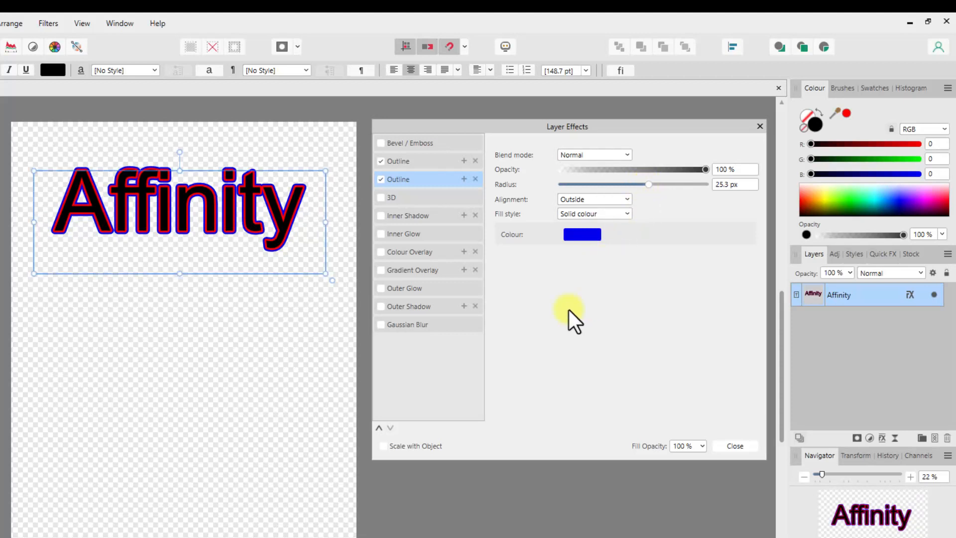
Add a third Outline effect to the text in orange with a radius of about 49.7 px
{"action": "left_click", "coordinate": [463, 182]}
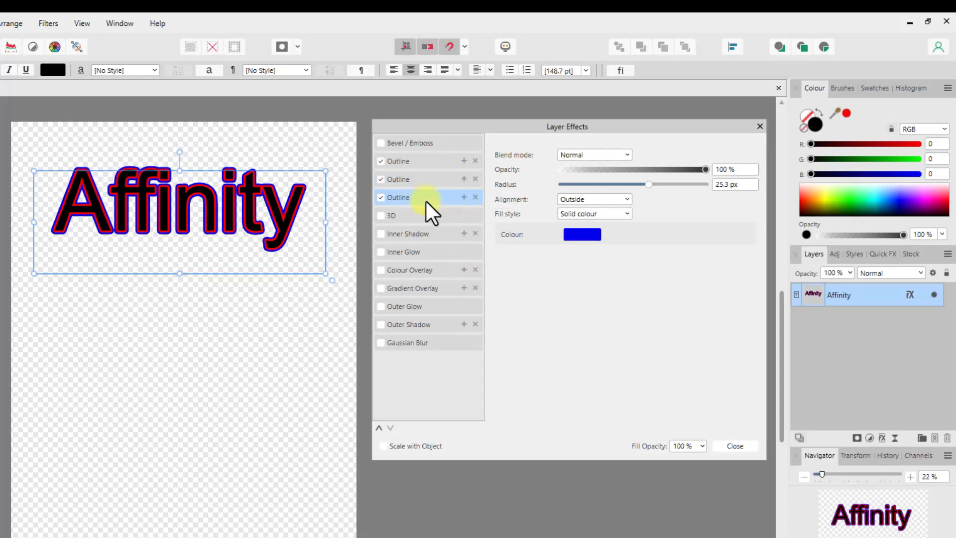
{"action": "left_click", "coordinate": [586, 234]}
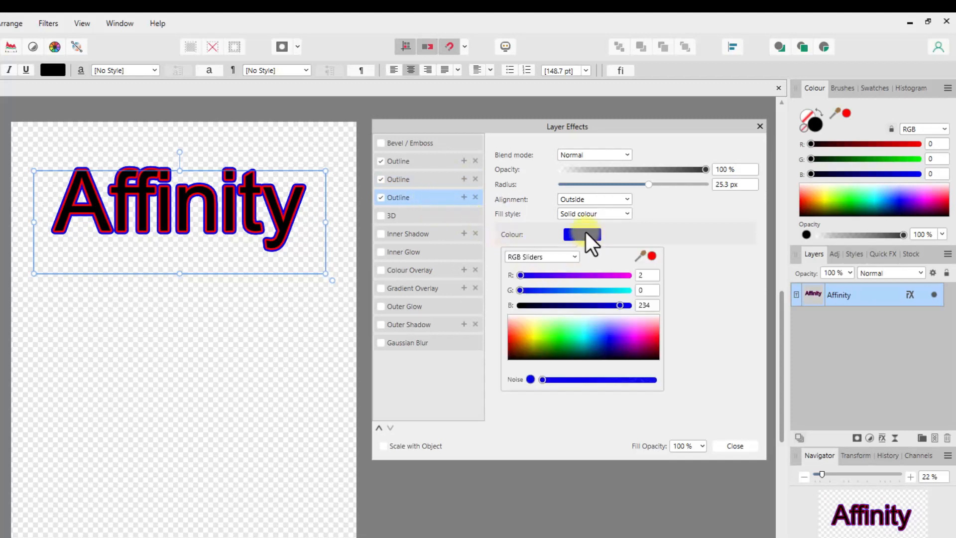
{"action": "left_click", "coordinate": [522, 339]}
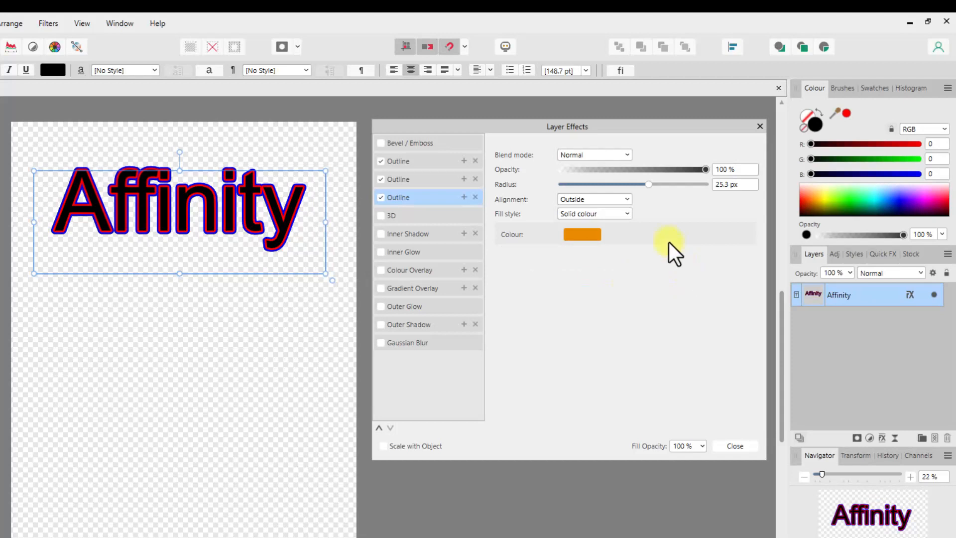
{"action": "left_click_drag", "start_coordinate": [650, 186], "coordinate": [689, 195]}
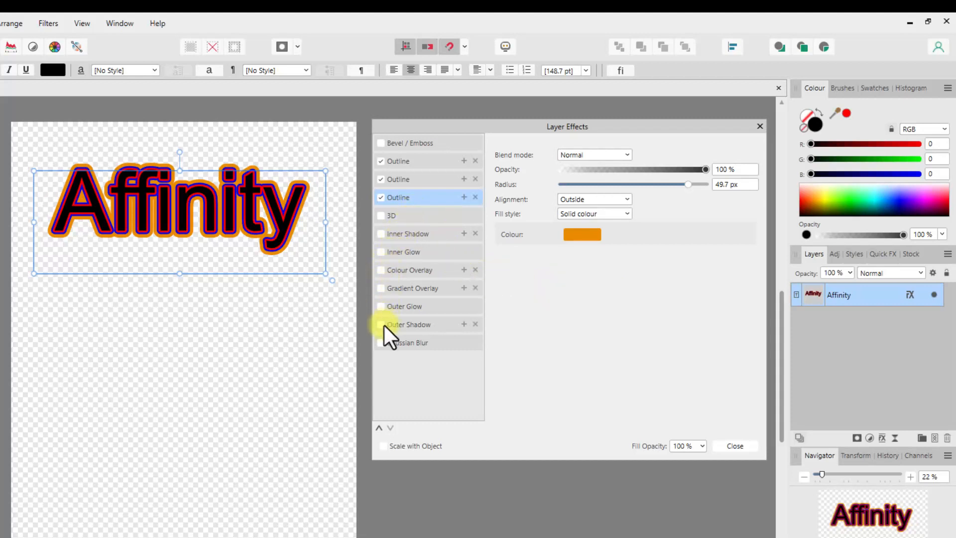
Apply an Outer Shadow effect to the "Affinity" text with radius about 49.3 px, offset about 67.6 px and intensity about 78%
{"action": "left_click", "coordinate": [410, 325]}
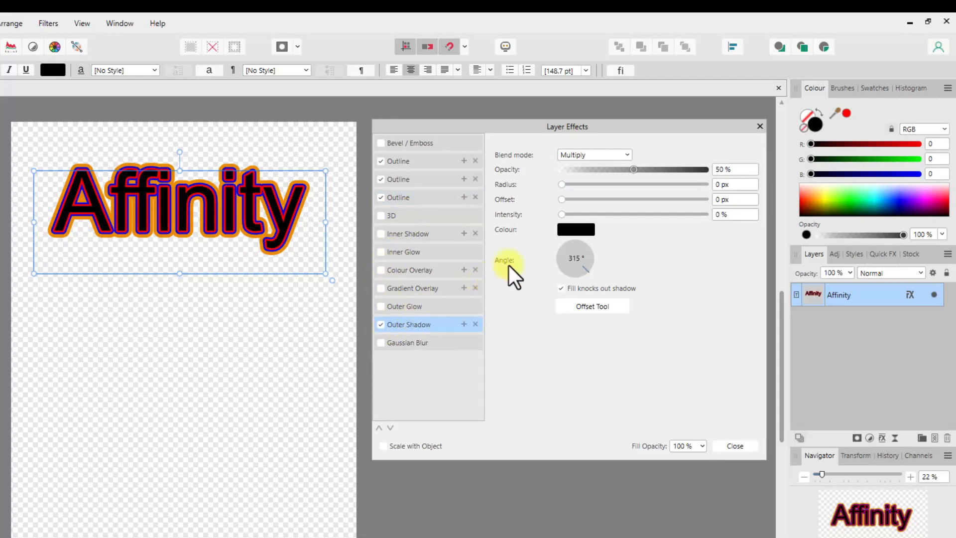
{"action": "left_click_drag", "start_coordinate": [566, 188], "coordinate": [643, 219]}
{"action": "left_click_drag", "start_coordinate": [593, 186], "coordinate": [656, 197]}
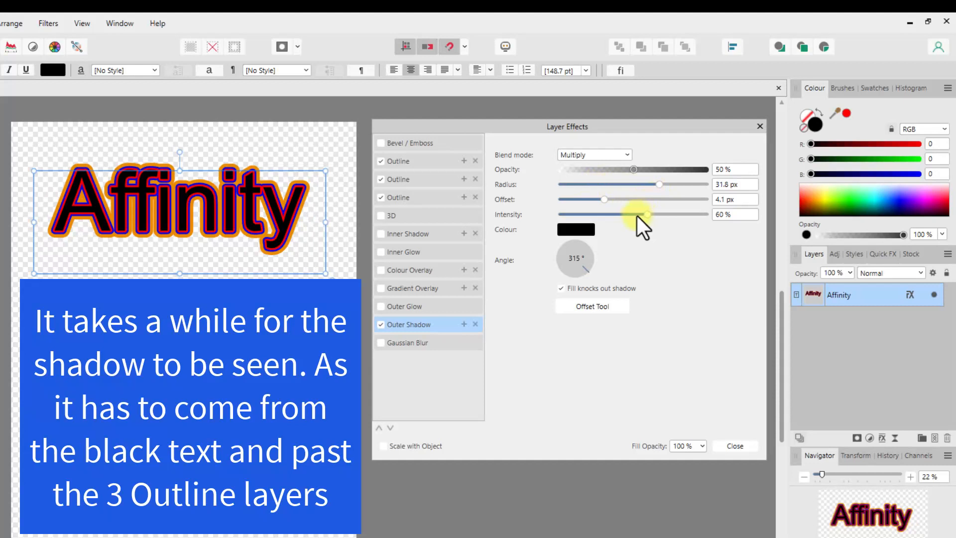
{"action": "left_click_drag", "start_coordinate": [602, 199], "coordinate": [672, 219]}
{"action": "left_click_drag", "start_coordinate": [662, 186], "coordinate": [677, 207]}
{"action": "mouse_move", "coordinate": [676, 204]}
{"action": "left_mouse_down"}
{"action": "mouse_move", "coordinate": [696, 203]}
{"action": "mouse_move", "coordinate": [678, 216]}
{"action": "mouse_move", "coordinate": [695, 216]}
{"action": "mouse_move", "coordinate": [662, 216]}
{"action": "mouse_move", "coordinate": [711, 222]}
{"action": "mouse_move", "coordinate": [674, 223]}
{"action": "left_mouse_up"}
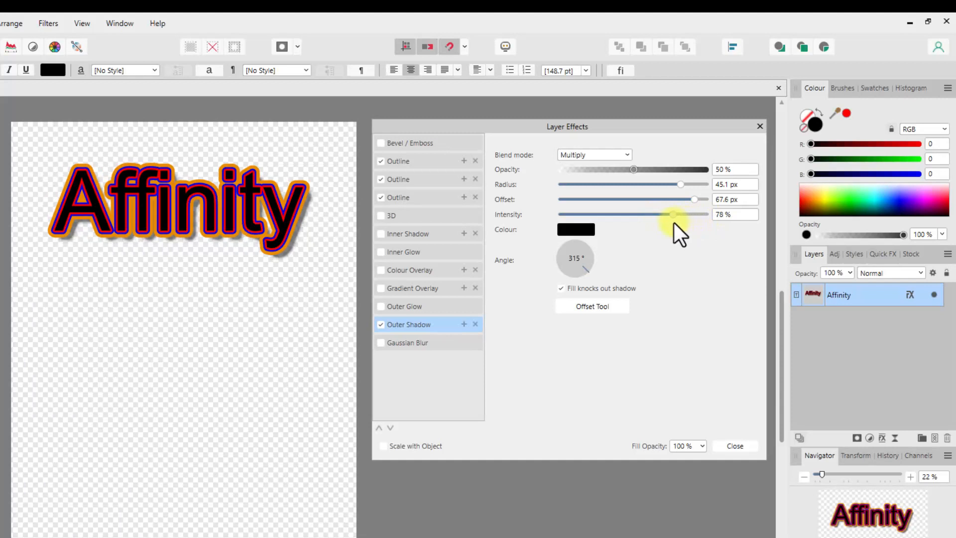
{"action": "left_click_drag", "start_coordinate": [682, 186], "coordinate": [688, 186]}
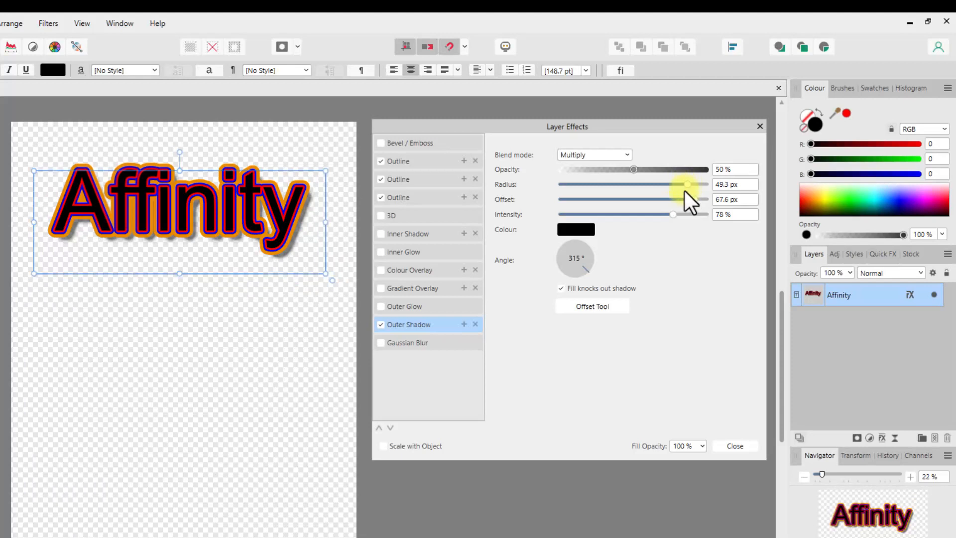
Add a second Outer Shadow to the text and set the lower one's radius to about 96.2 px and intensity to about 86%
{"action": "left_click", "coordinate": [464, 325]}
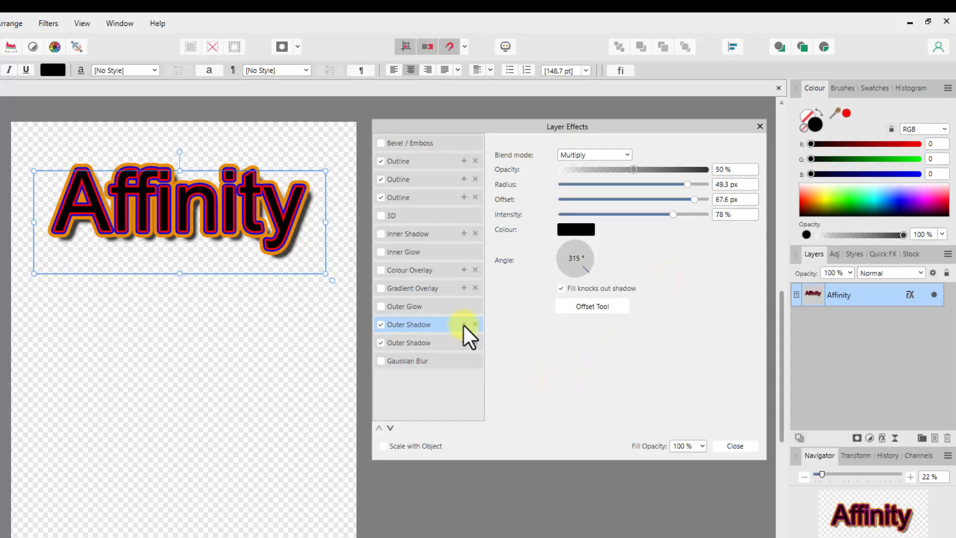
{"action": "left_click", "coordinate": [434, 343]}
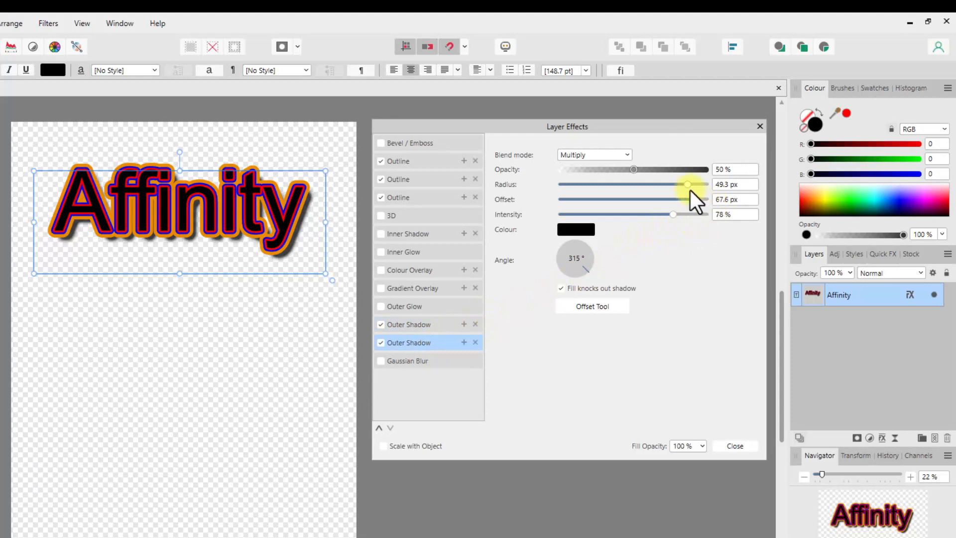
{"action": "left_click_drag", "start_coordinate": [689, 187], "coordinate": [704, 187]}
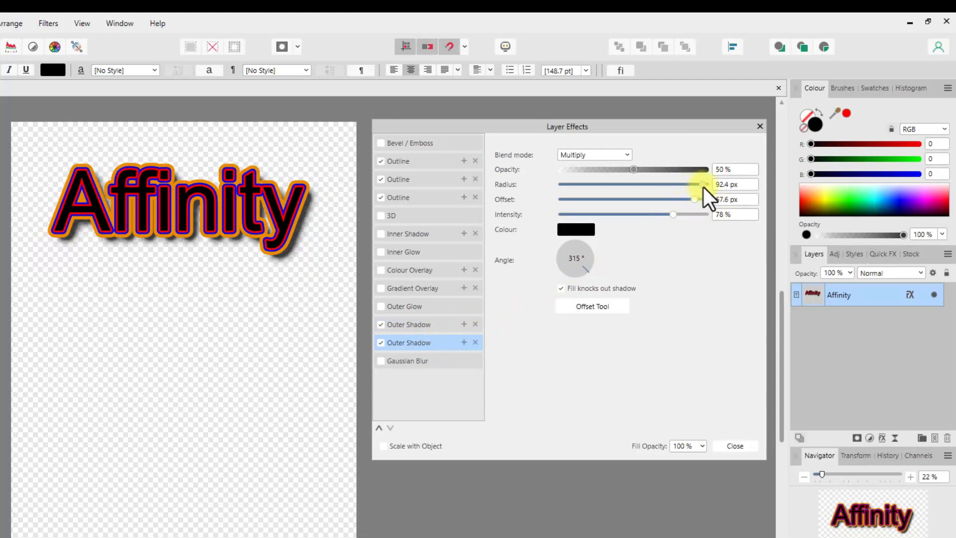
{"action": "mouse_move", "coordinate": [671, 215]}
{"action": "left_mouse_down"}
{"action": "mouse_move", "coordinate": [650, 215]}
{"action": "mouse_move", "coordinate": [685, 217]}
{"action": "left_mouse_up"}
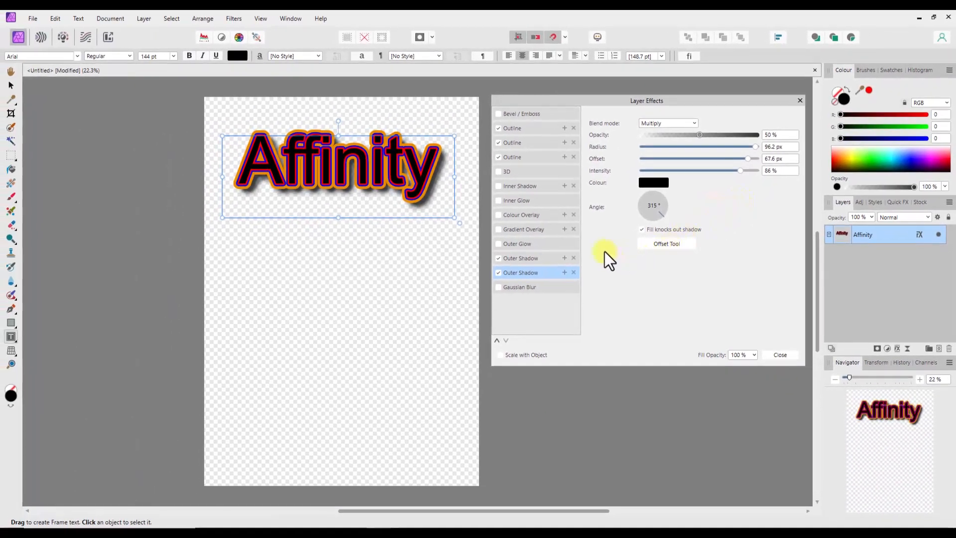
Add a third Outer Shadow to the text with a 100 px radius and about 96% intensity, and close the layer effects
{"action": "left_click", "coordinate": [564, 273]}
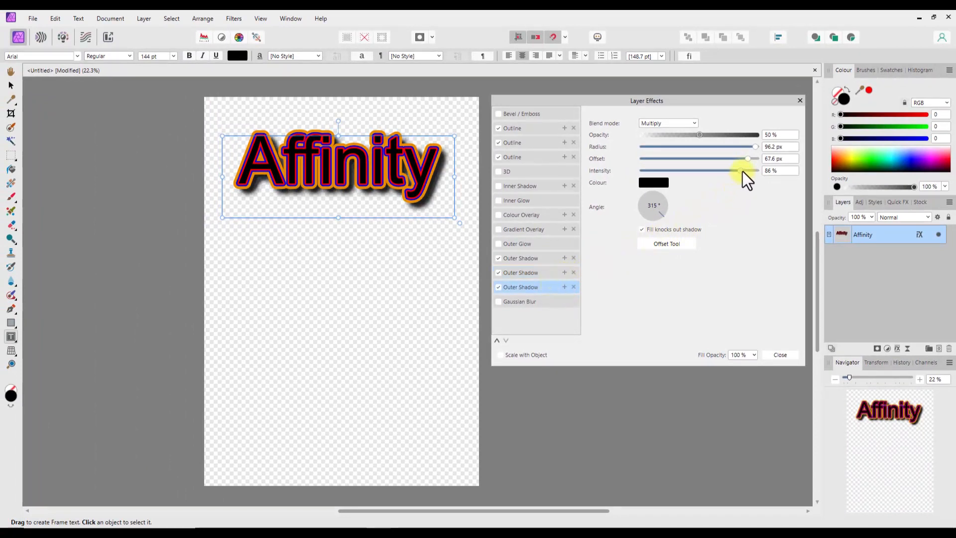
{"action": "left_click_drag", "start_coordinate": [757, 146], "coordinate": [752, 170]}
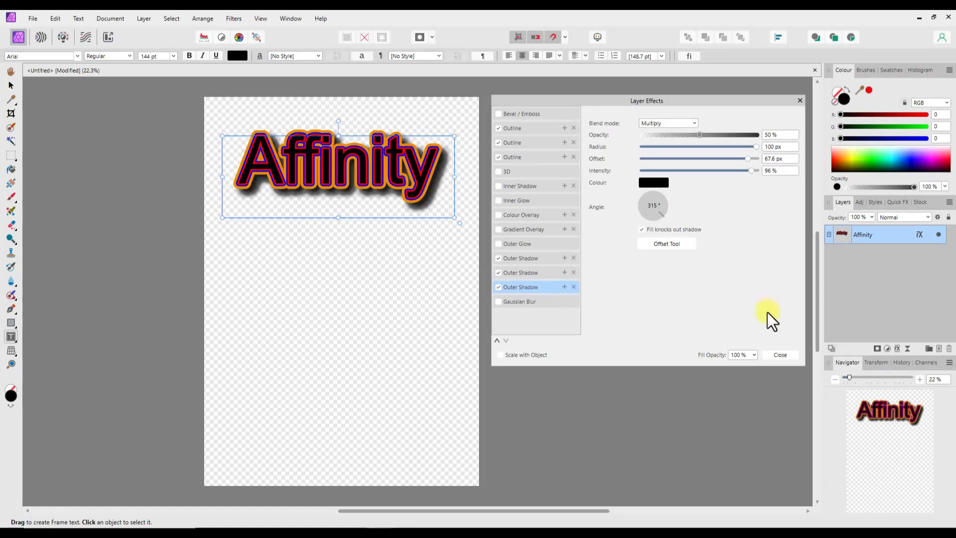
{"action": "left_click", "coordinate": [780, 354]}
{"action": "scroll", "coordinate": [267, 241], "scroll_direction": "up", "scroll_amount": 4}
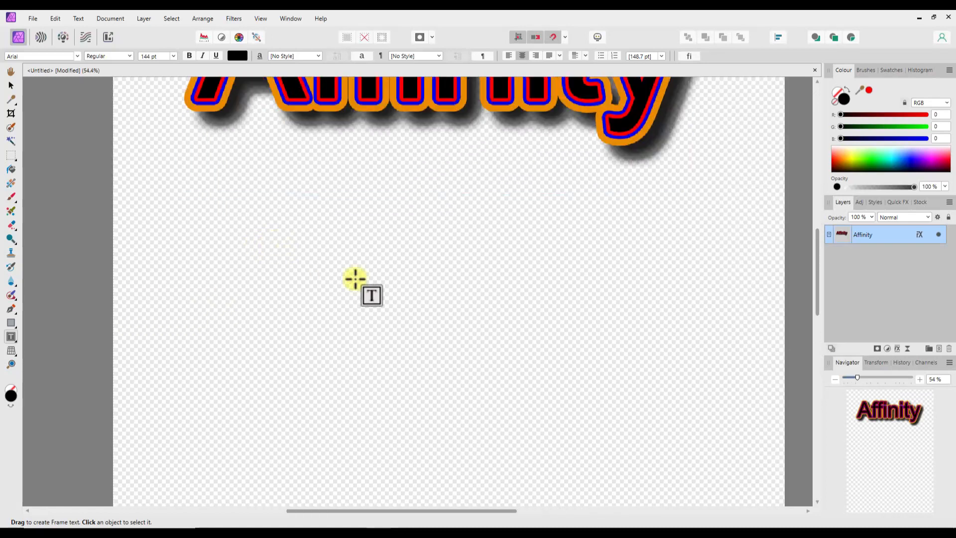
{"action": "left_click_drag", "start_coordinate": [816, 241], "coordinate": [815, 185]}
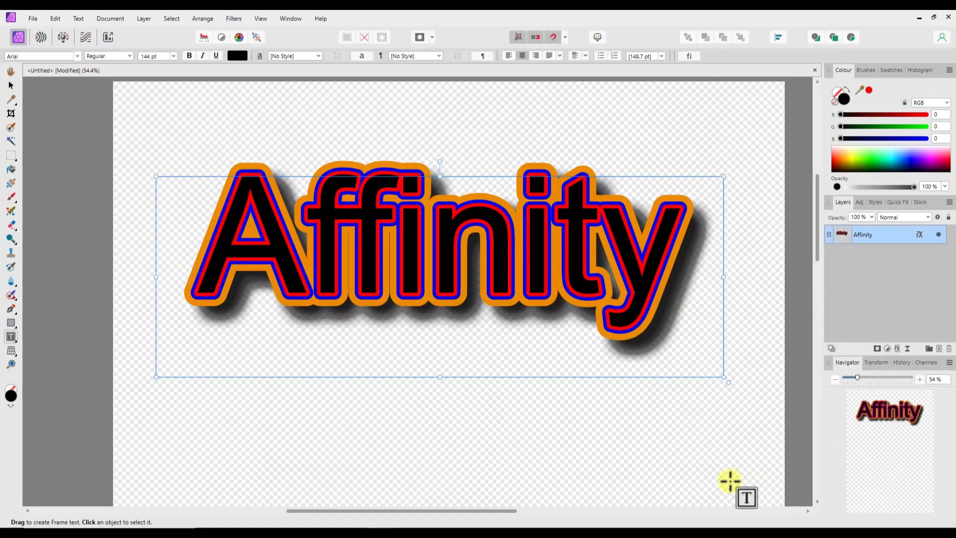